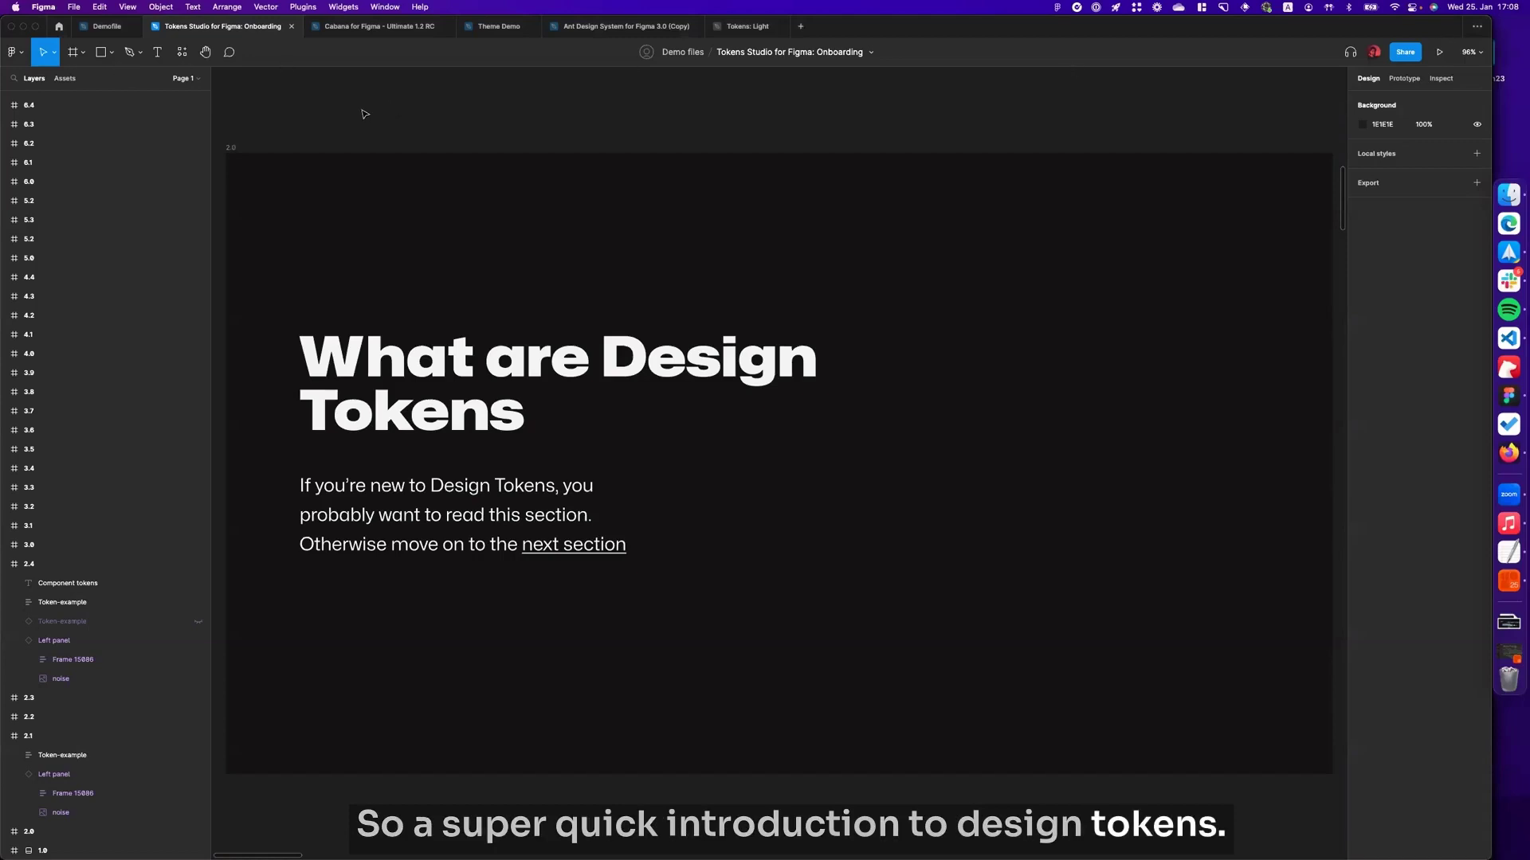
Advance to the 'What are design tokens' slide showing the #F14B26 to button-cta-background-color chain.
{"action": "key", "text": "n"}
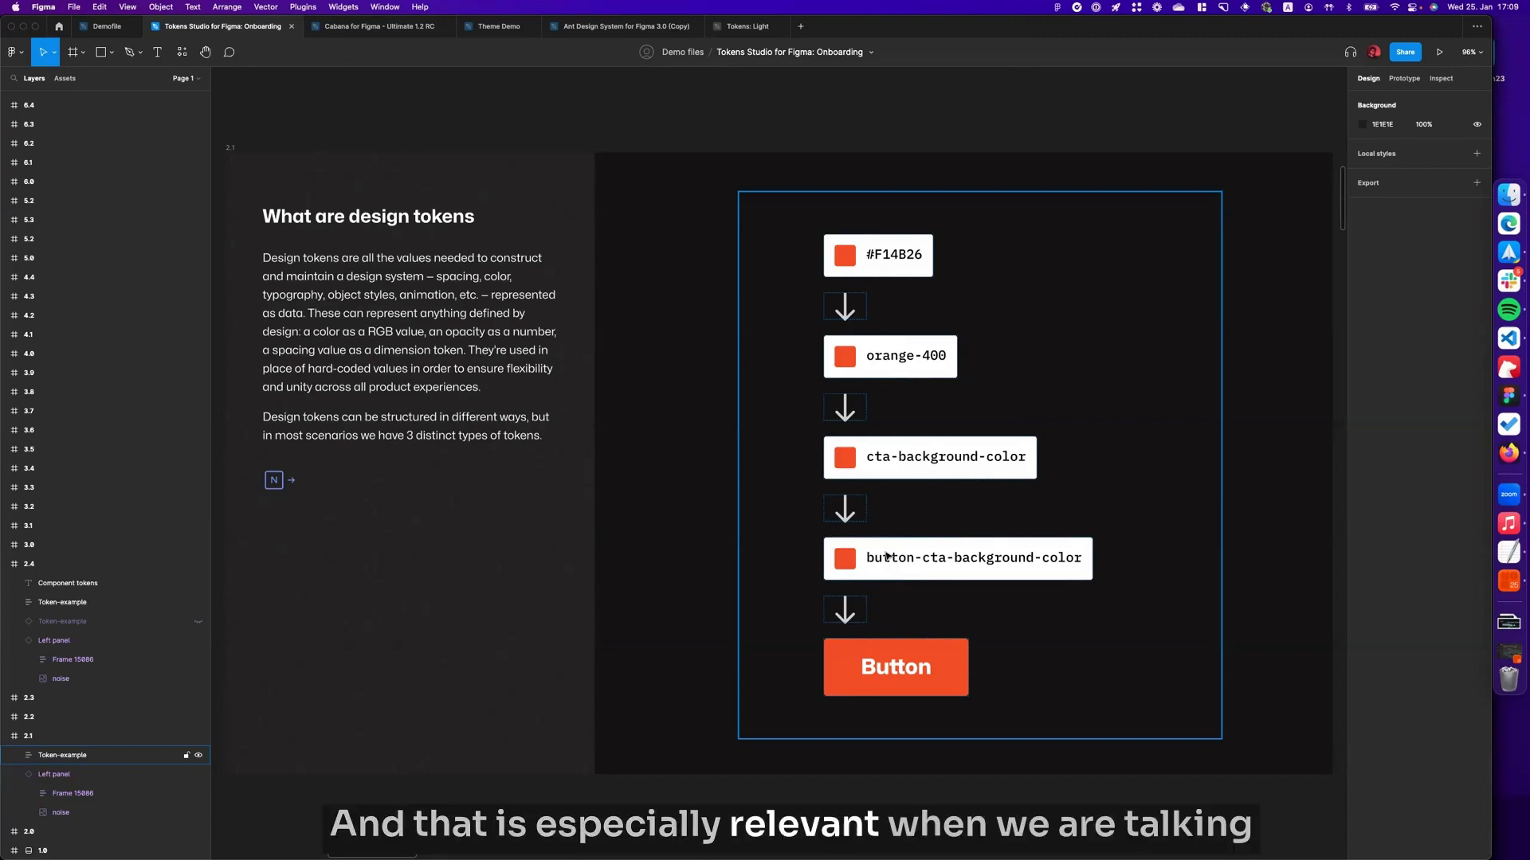
{"action": "left_click", "coordinate": [801, 471]}
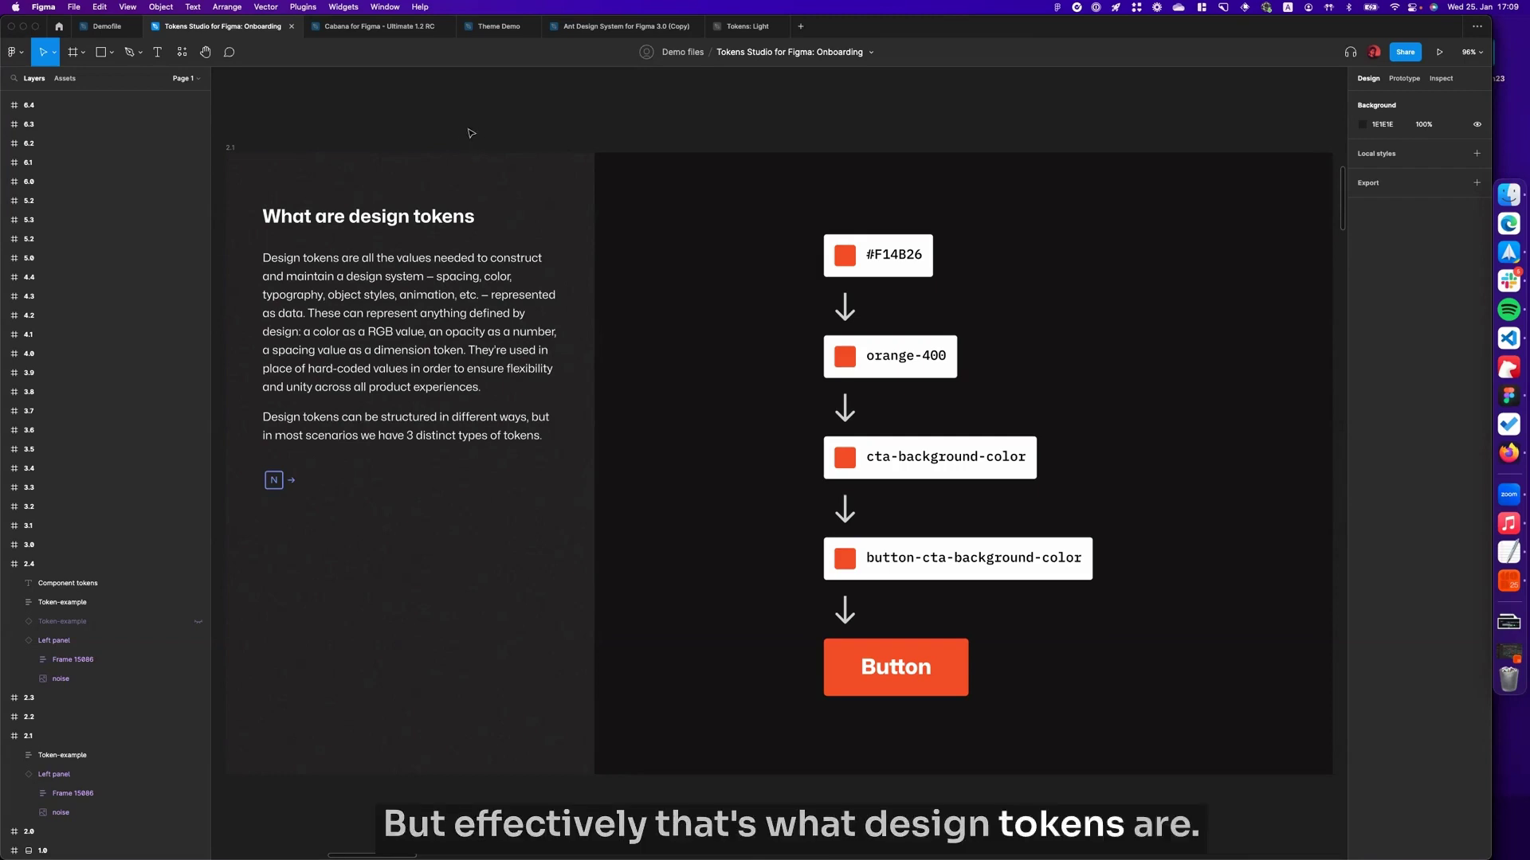
Step through the Core, Alias and Component-specific token slides, ending on Alias tokens.
{"action": "key", "text": "n"}
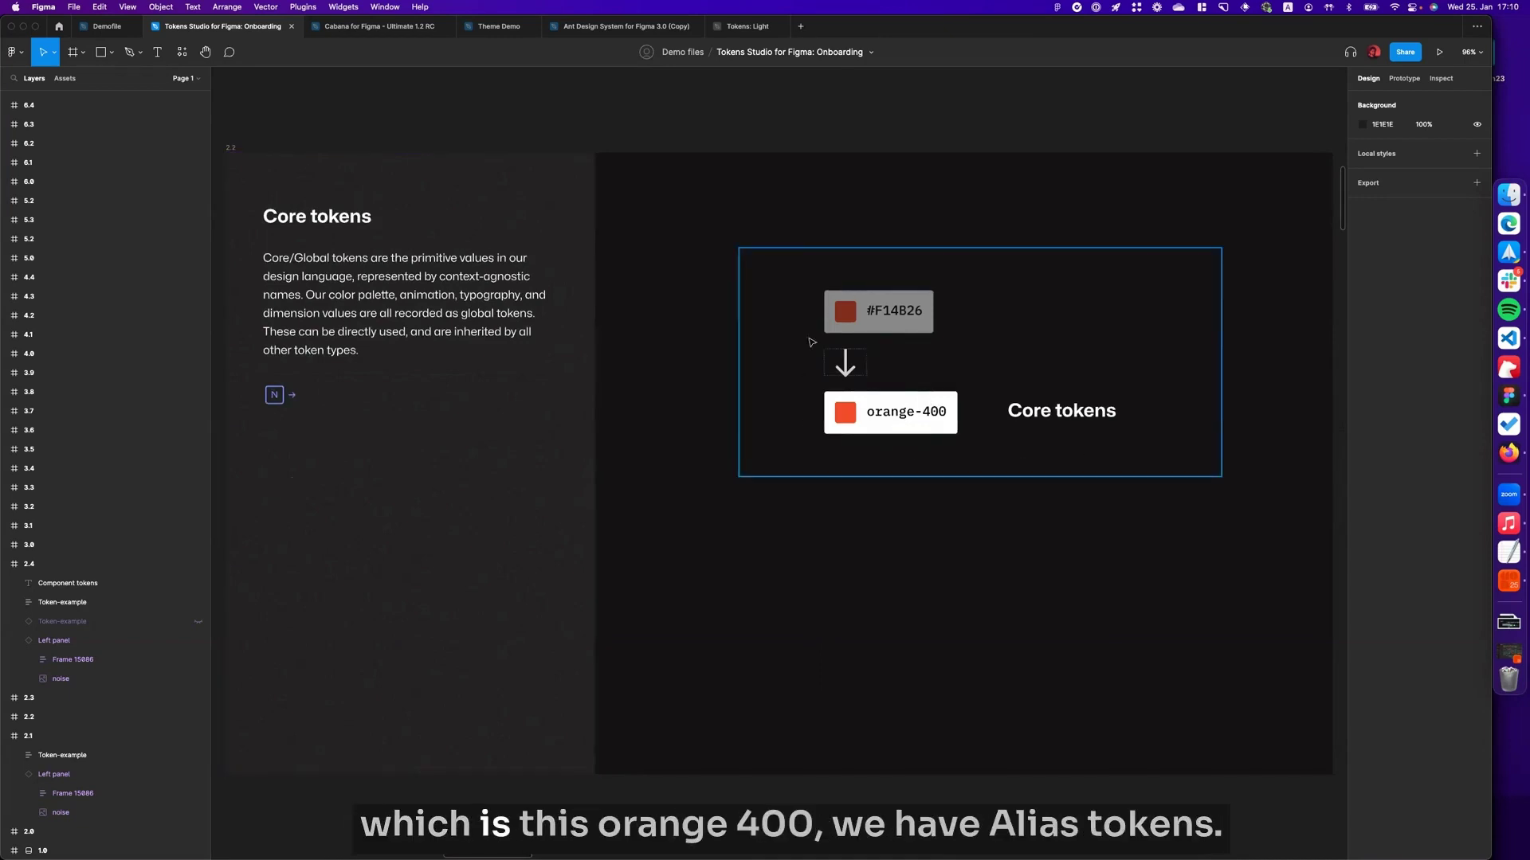
{"action": "key", "text": "n"}
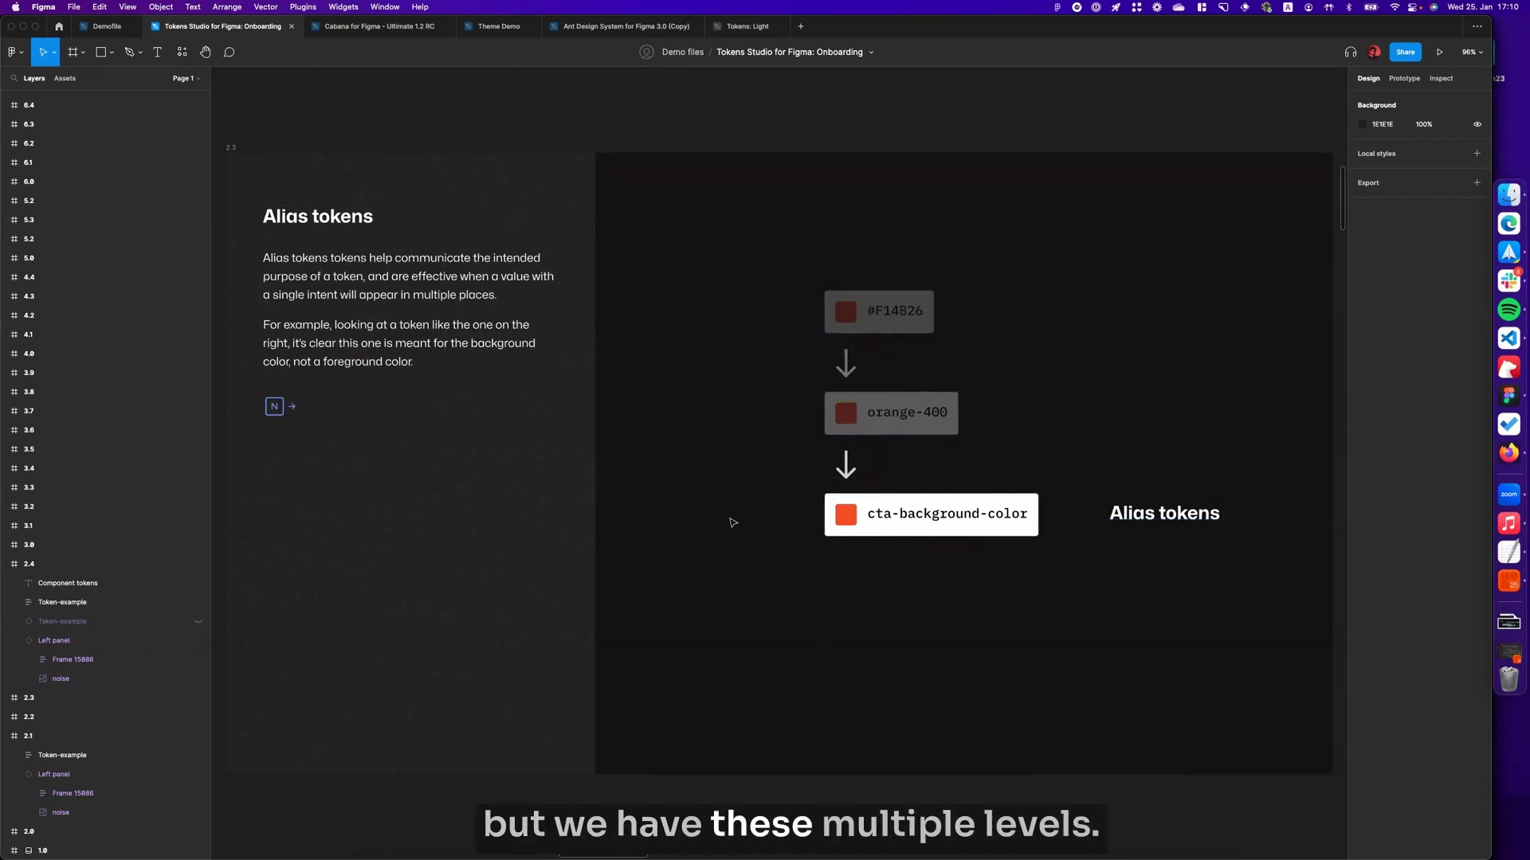
{"action": "key", "text": "n"}
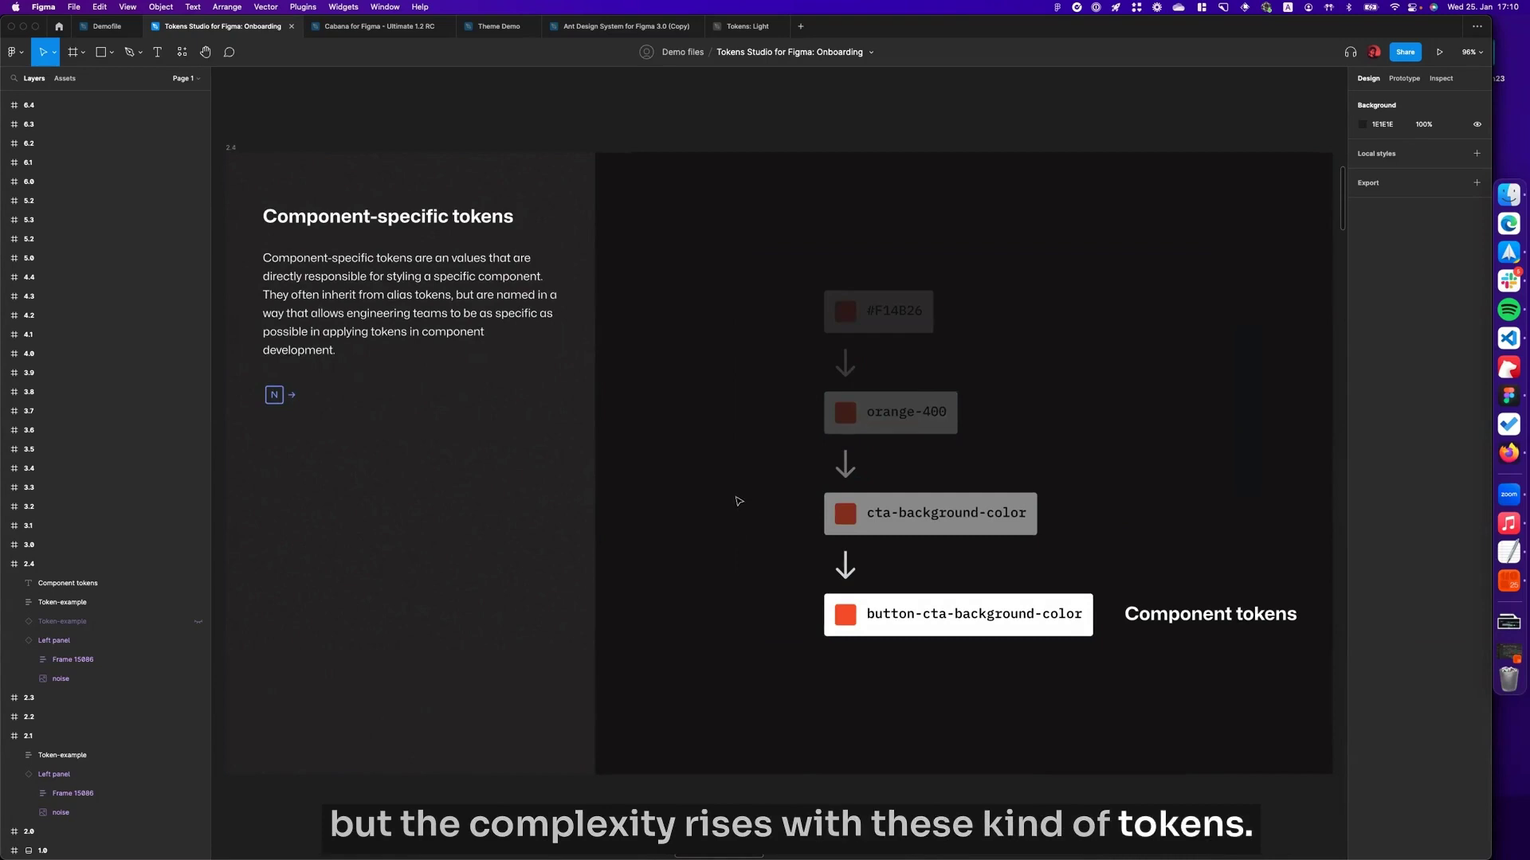
{"action": "key", "text": "shift+n"}
{"action": "key", "text": "shift+n"}
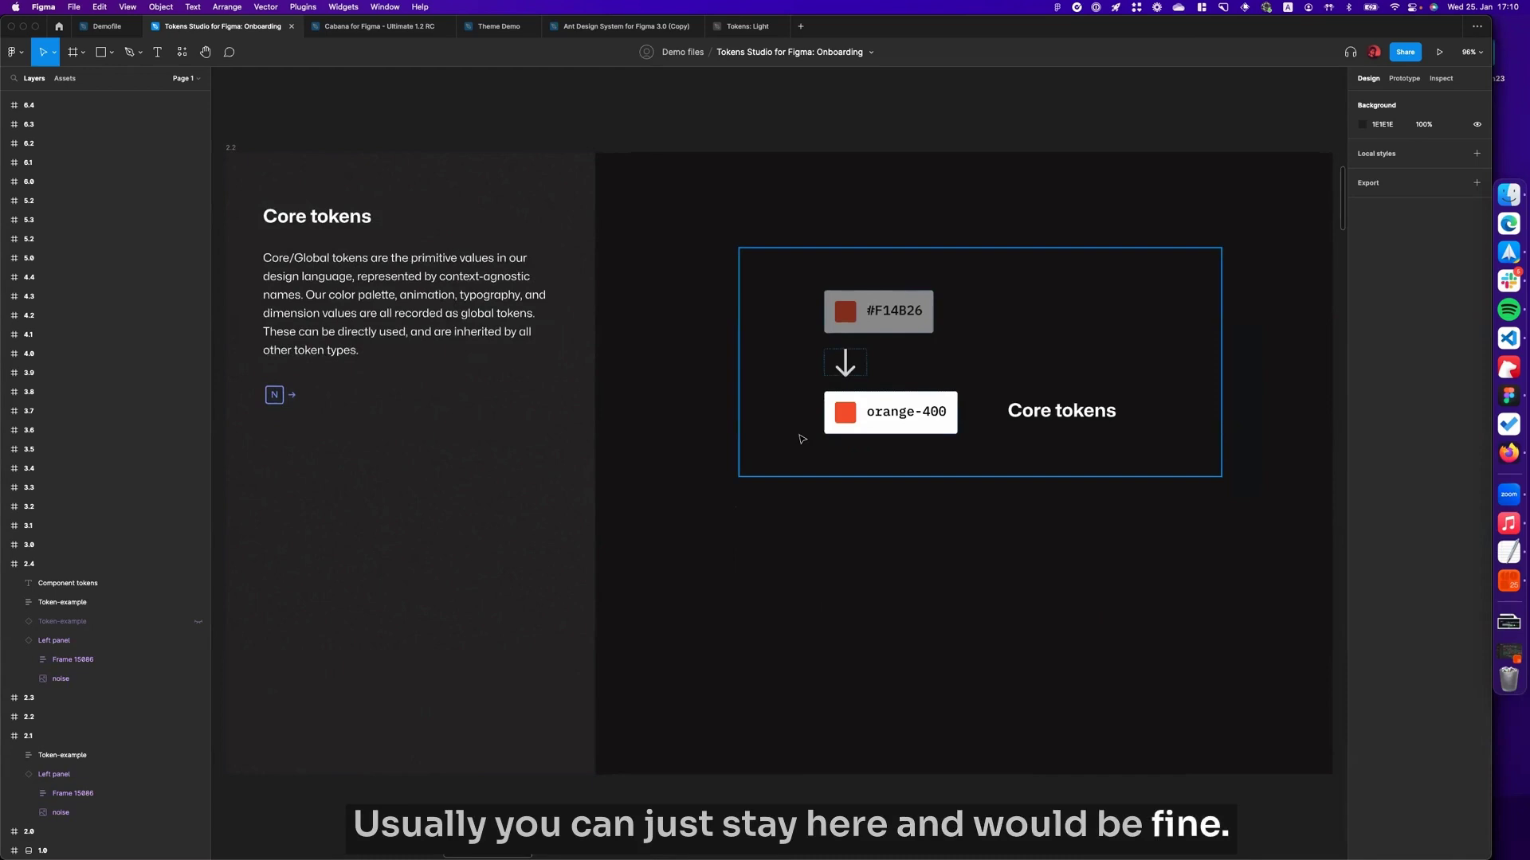
{"action": "key", "text": "n"}
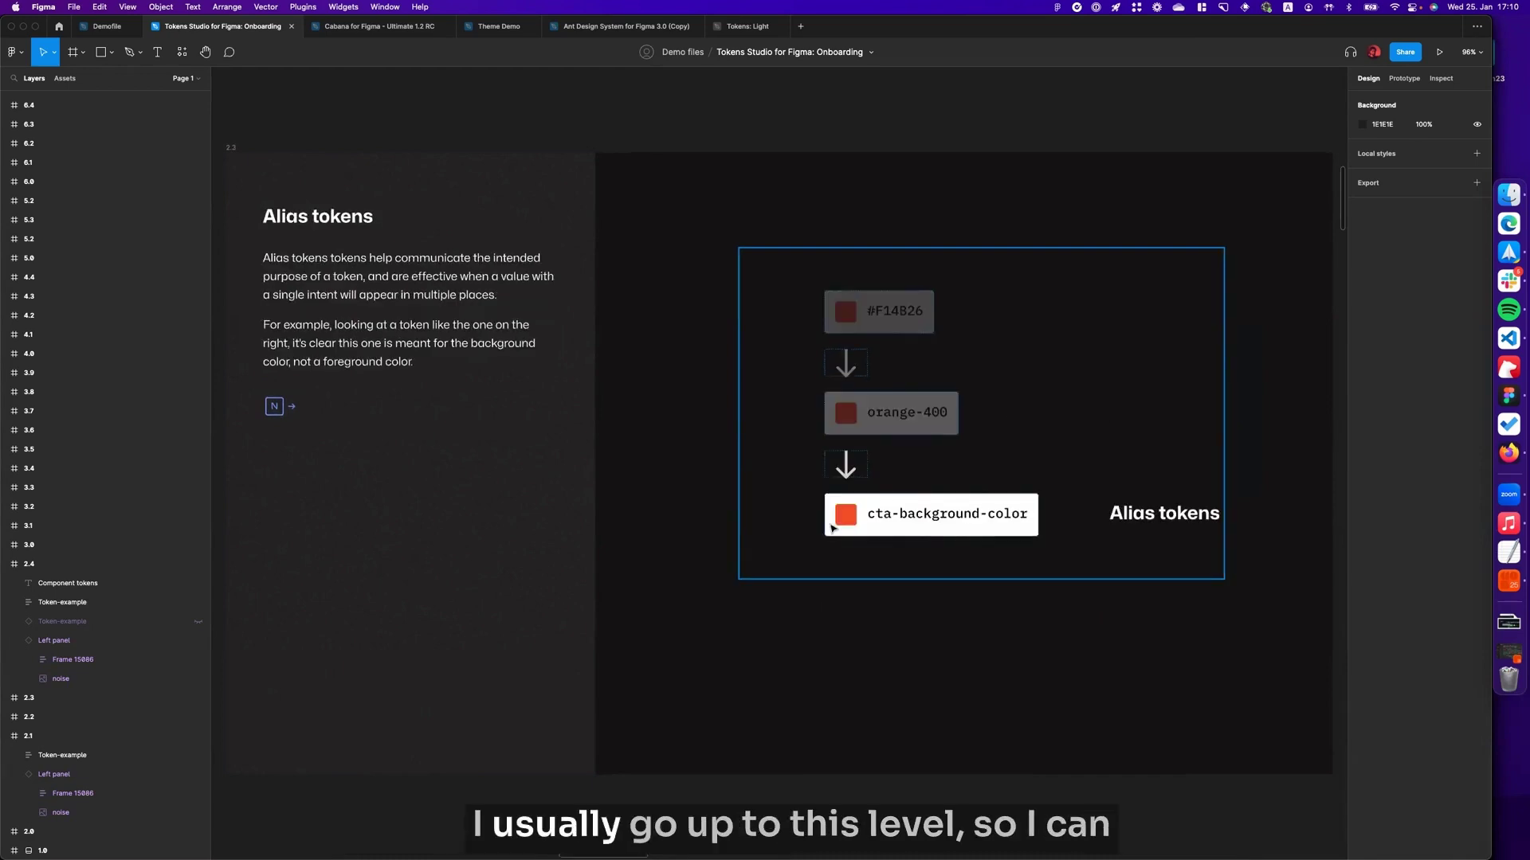
Switch to the 'Cabana for Figma – Ultimate 1.2 RC' file and browse its base colour tokens.
{"action": "left_click", "coordinate": [382, 32]}
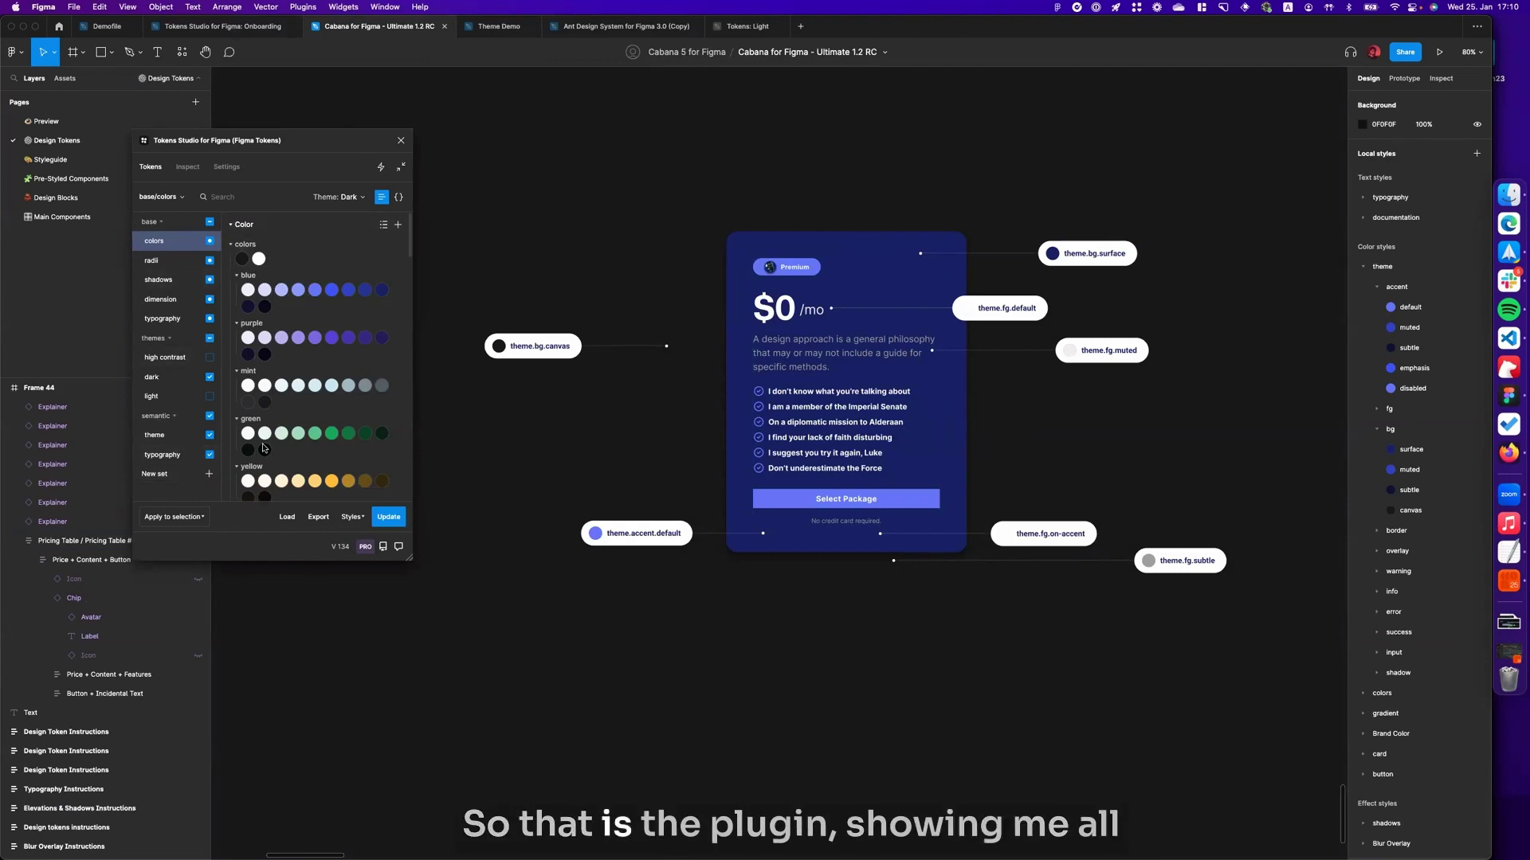
{"action": "scroll", "coordinate": [319, 263], "scroll_direction": "down", "scroll_amount": 8}
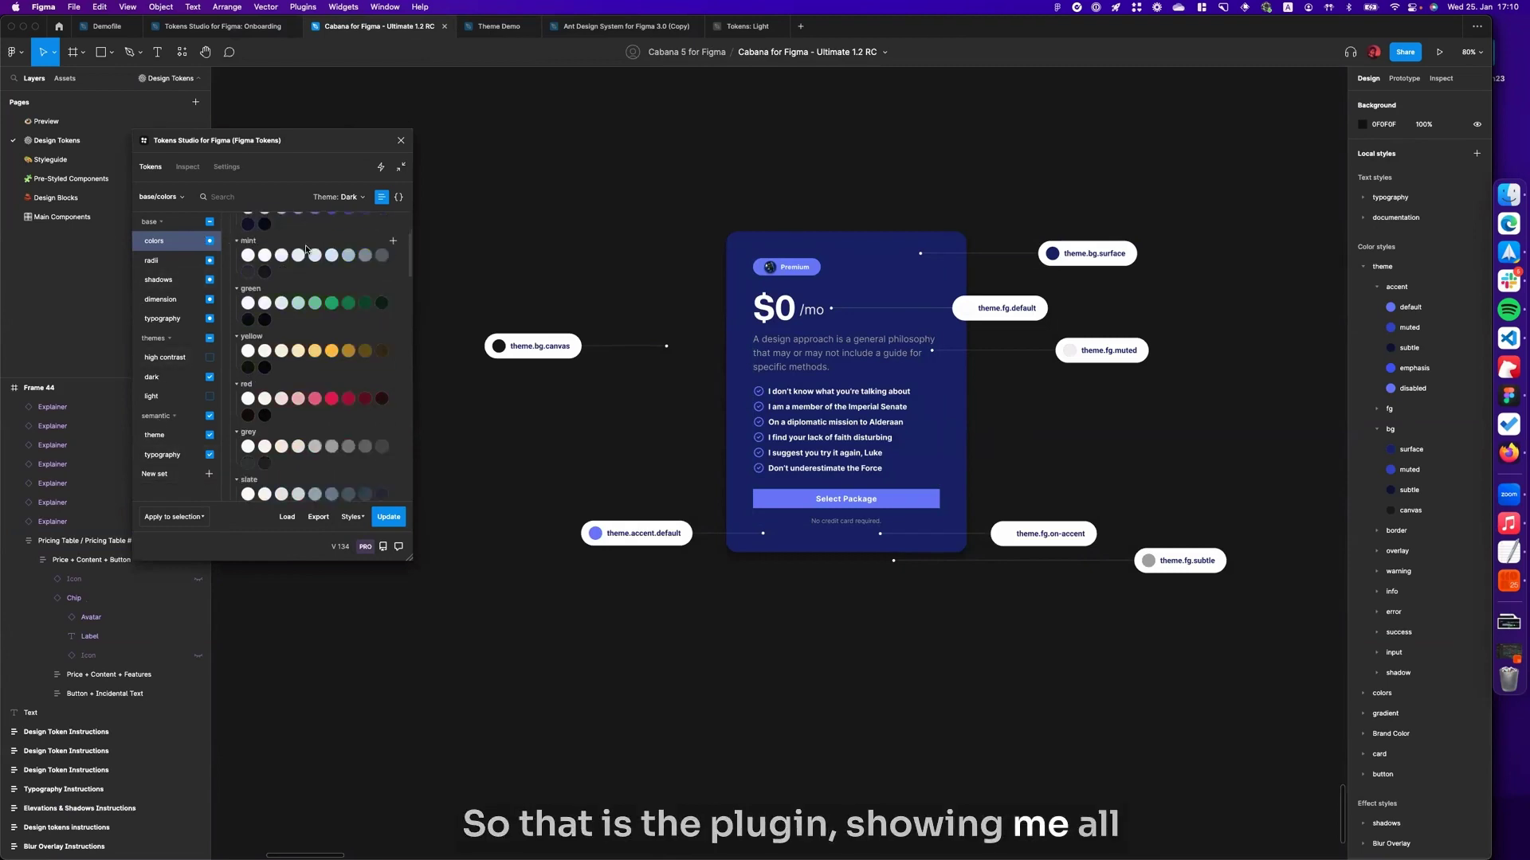
{"action": "scroll", "coordinate": [306, 254], "scroll_direction": "up", "scroll_amount": 8}
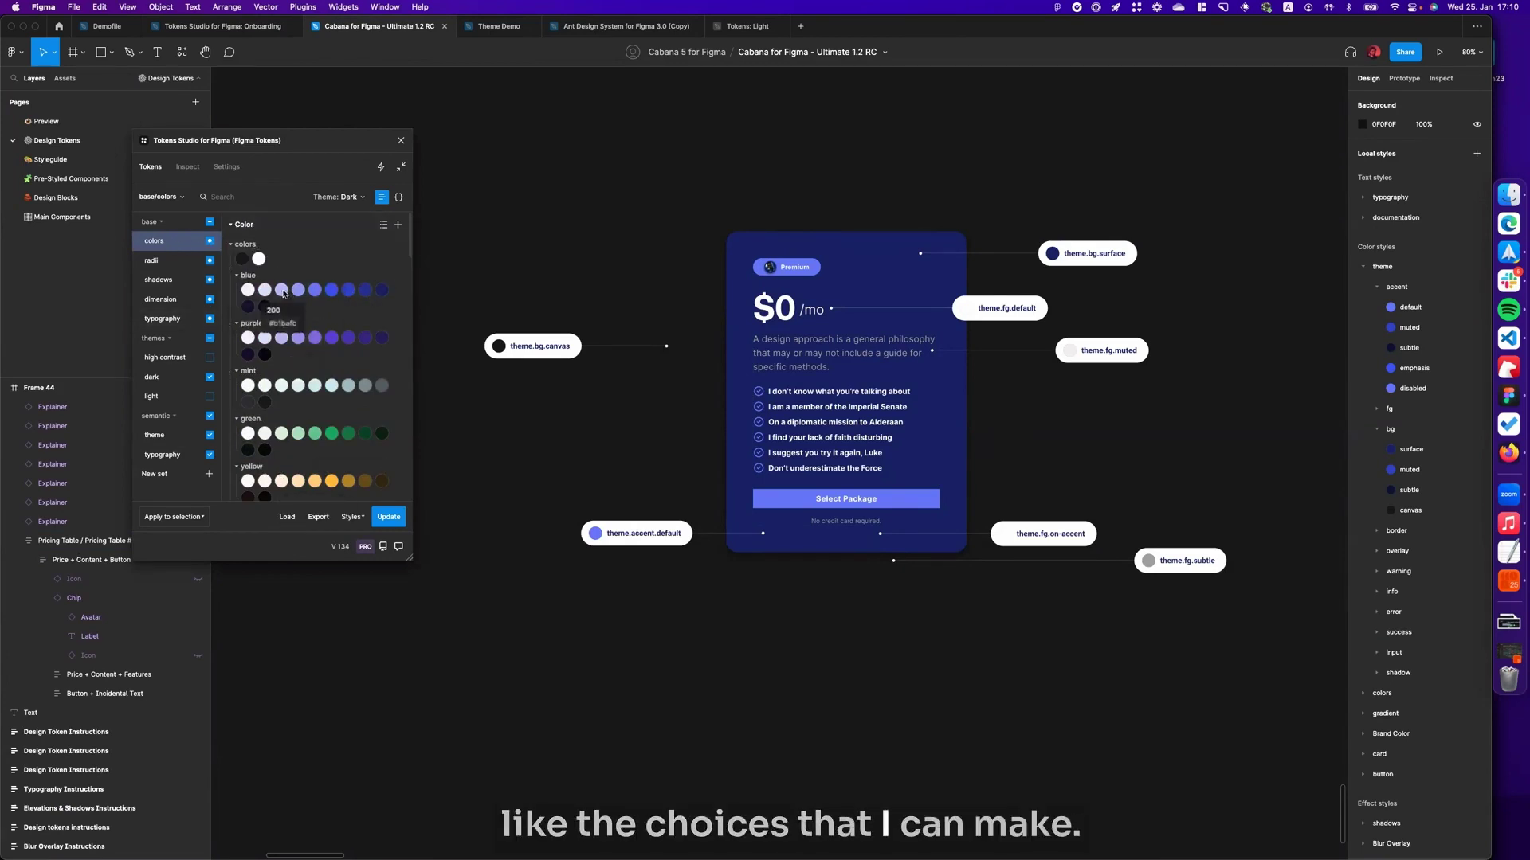
Show the dark theme set's bg, accent, fg, warning, info, error and success colour tokens.
{"action": "left_click", "coordinate": [165, 378]}
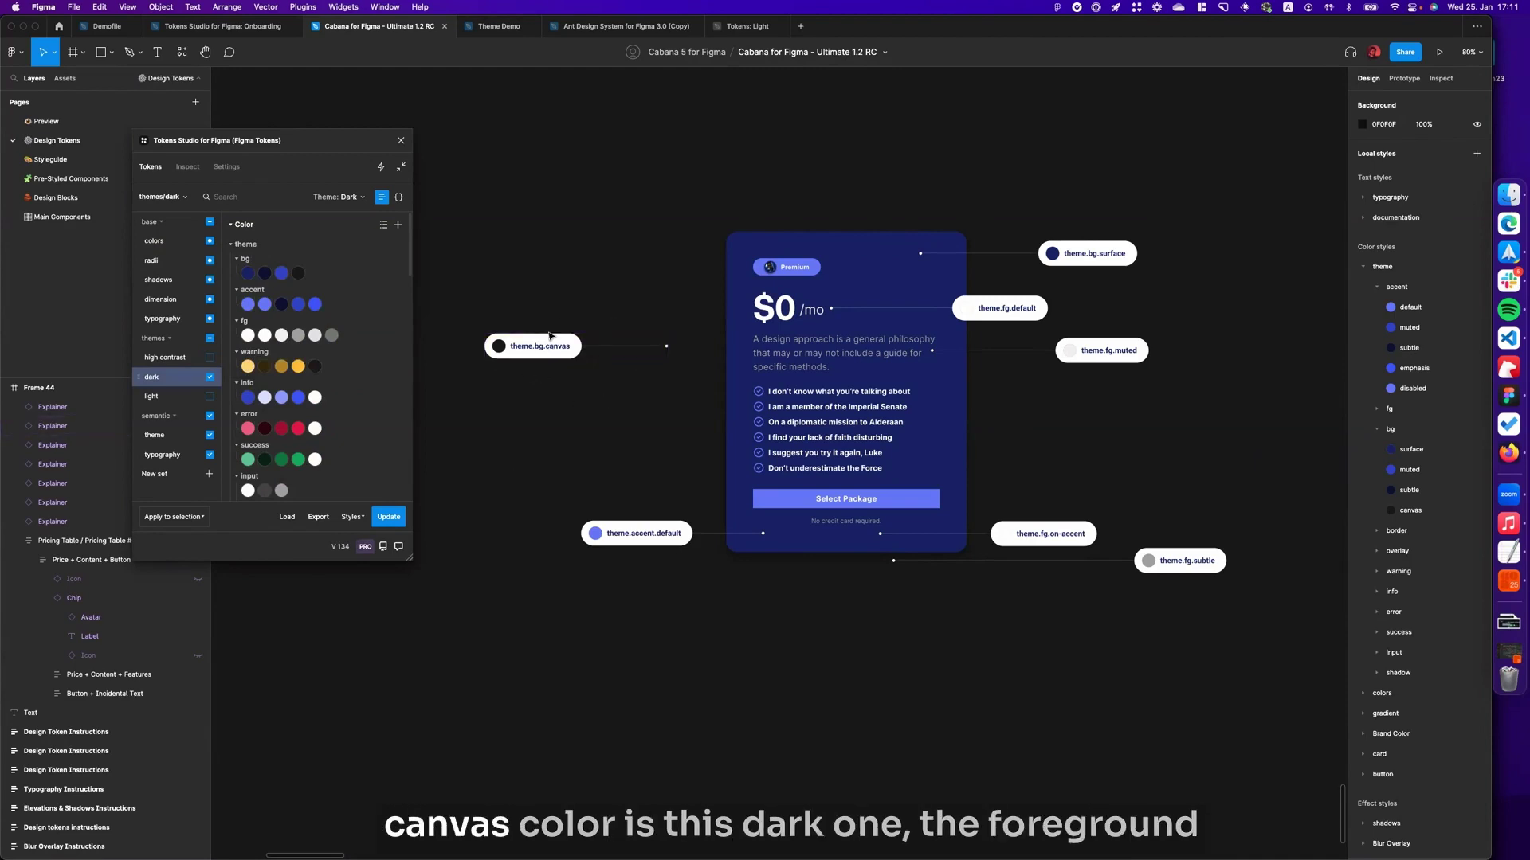
{"action": "scroll", "coordinate": [587, 377], "scroll_direction": "up", "scroll_amount": 5}
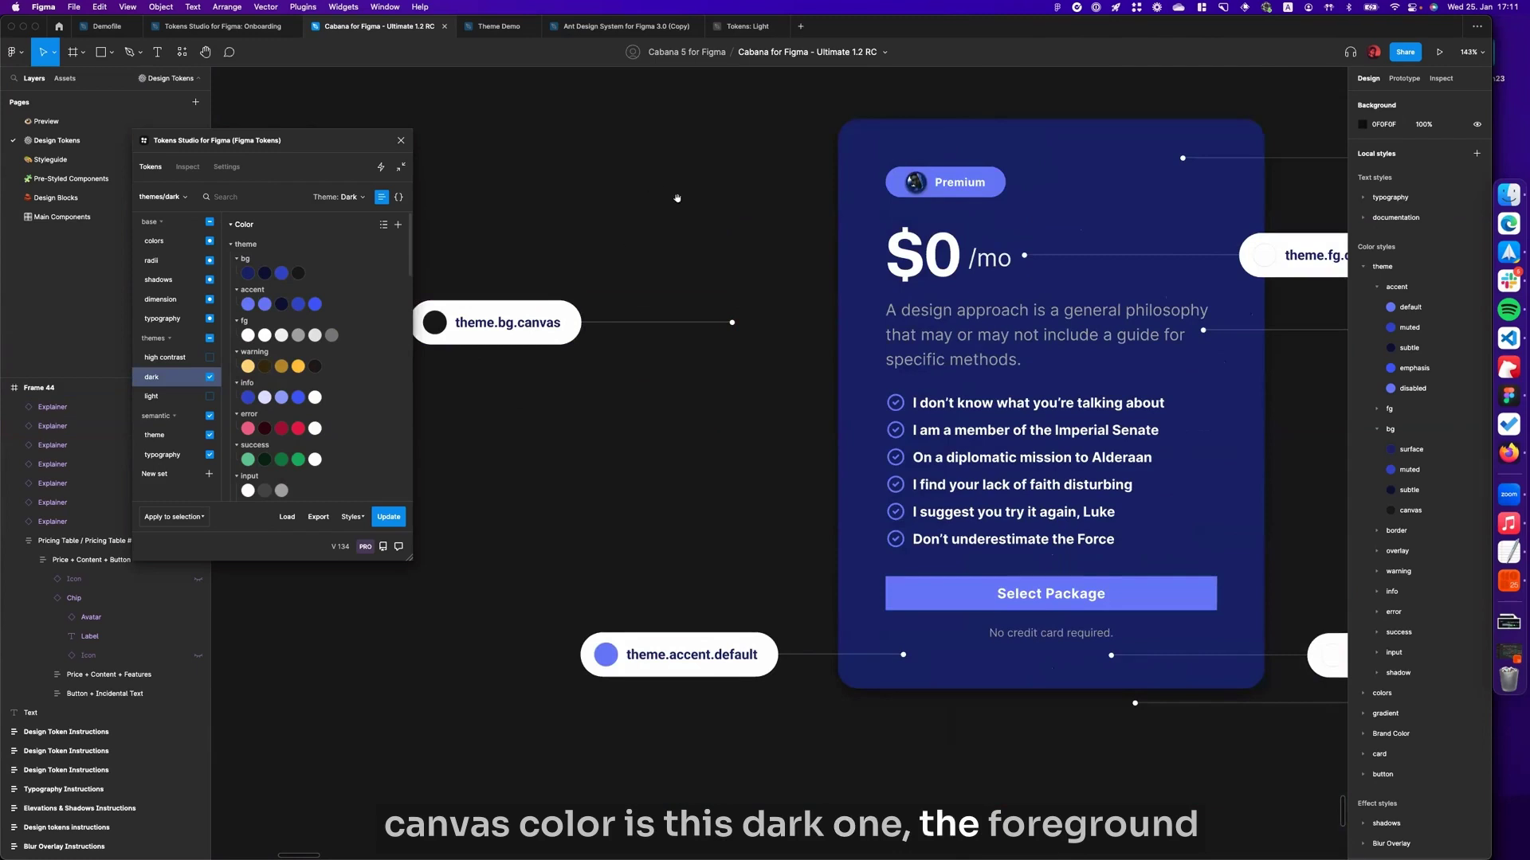
{"action": "scroll", "coordinate": [562, 241], "scroll_direction": "right", "scroll_amount": 5}
{"action": "scroll", "coordinate": [885, 203], "scroll_direction": "right", "scroll_amount": 2}
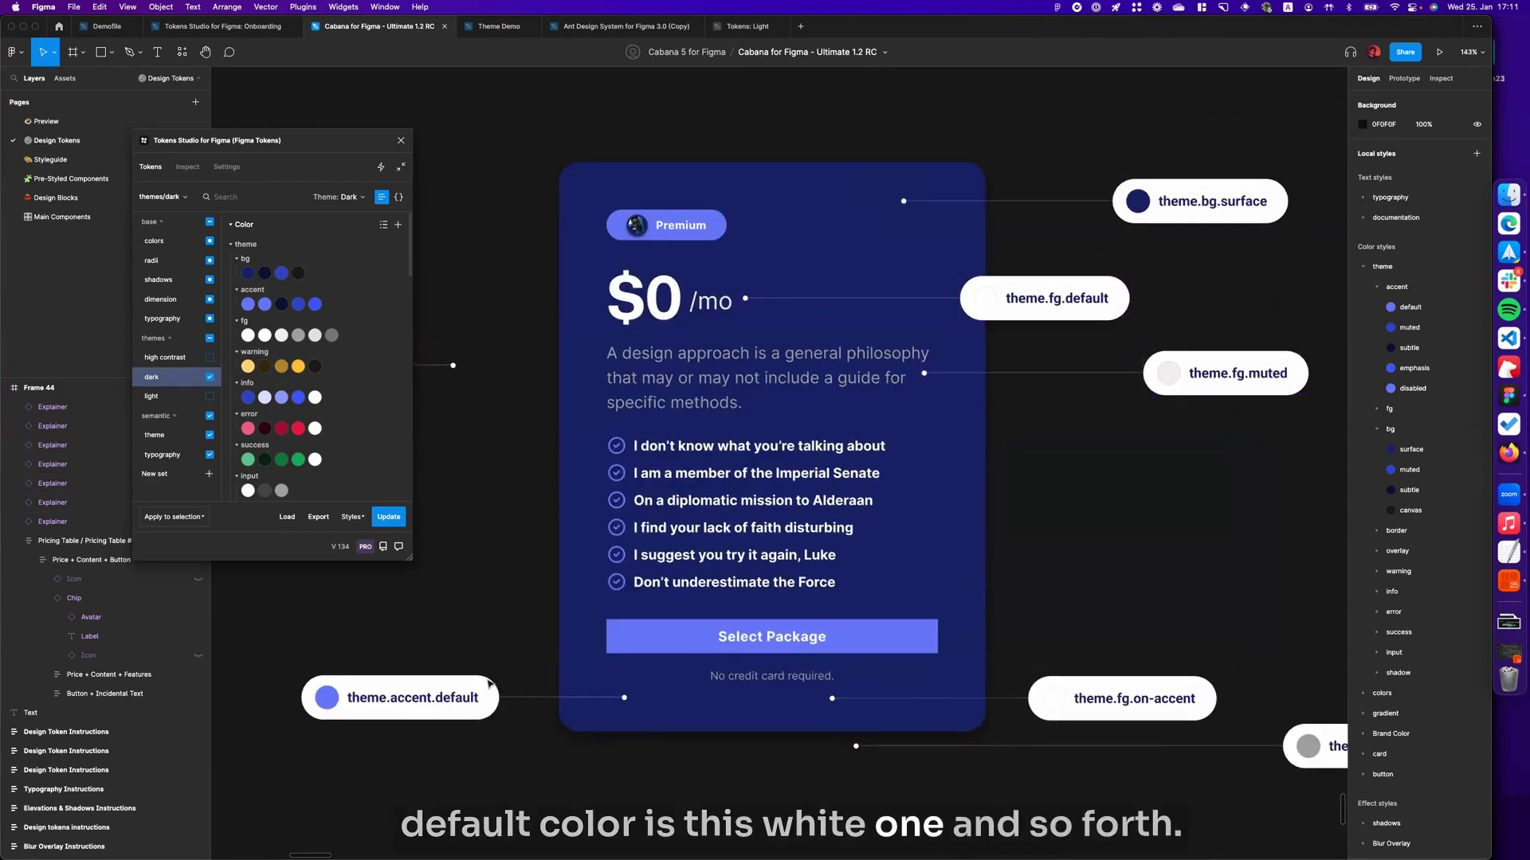
{"action": "scroll", "coordinate": [462, 649], "scroll_direction": "down", "scroll_amount": 3}
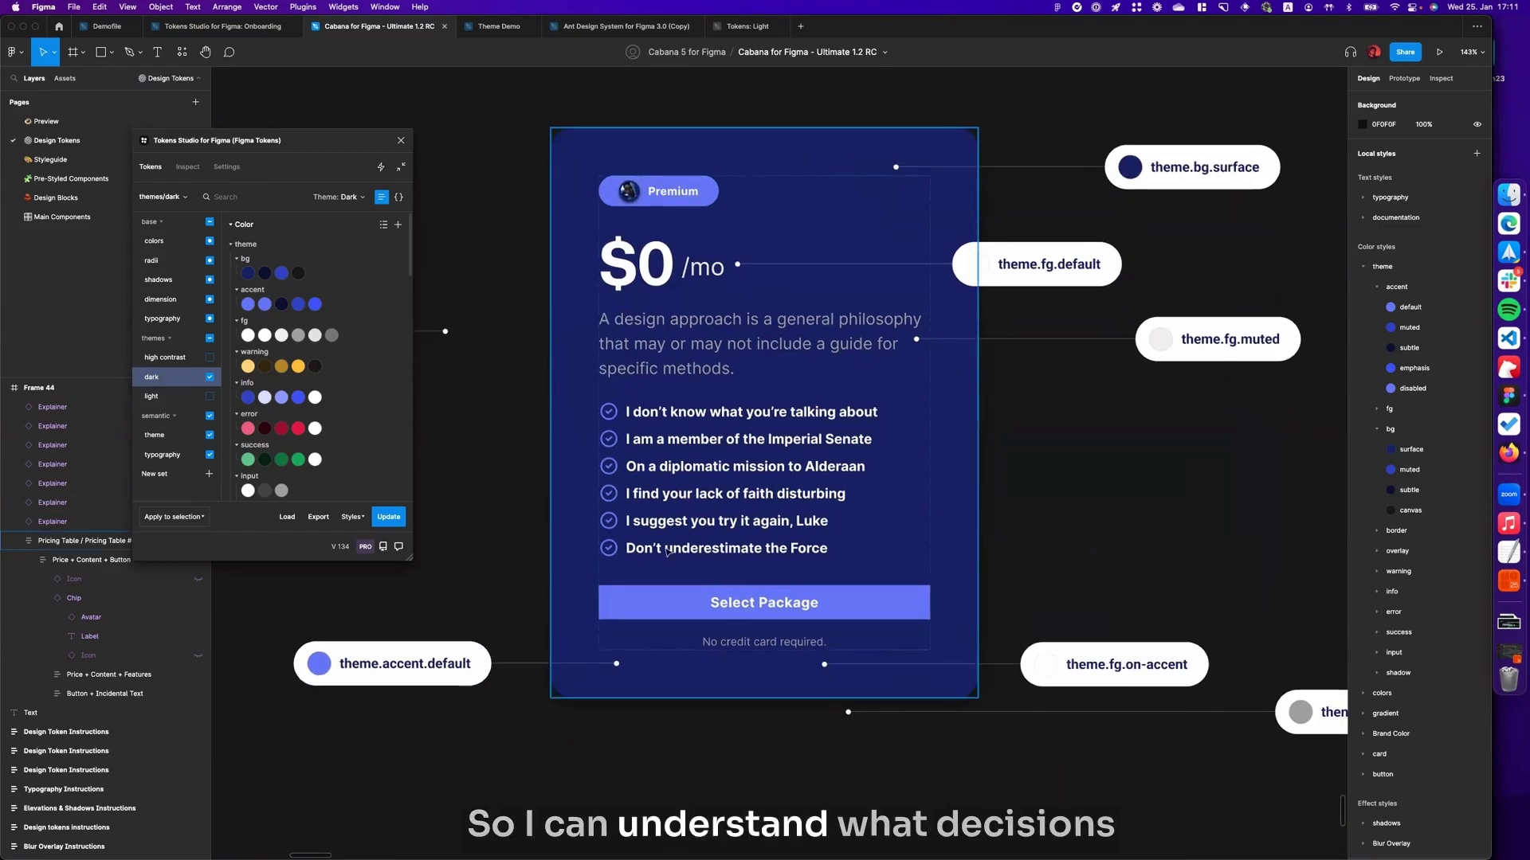
{"action": "scroll", "coordinate": [662, 456], "scroll_direction": "down", "scroll_amount": 5}
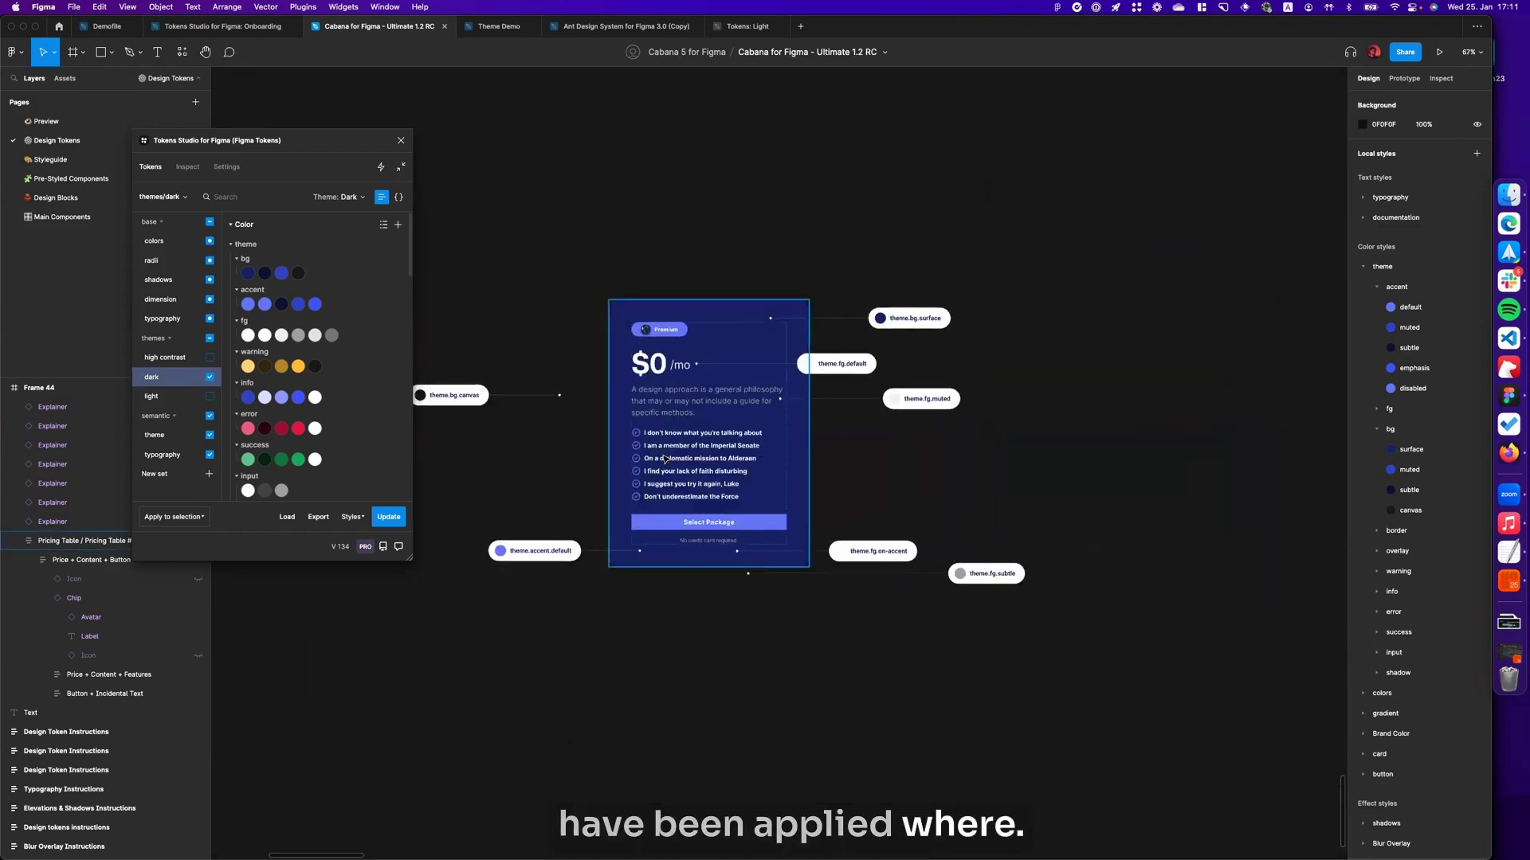
{"action": "scroll", "coordinate": [778, 452], "scroll_direction": "up", "scroll_amount": 2}
Select the pricing card annotated with theme.bg.canvas and theme.fg.default labels.
{"action": "left_click", "coordinate": [708, 369]}
{"action": "scroll", "coordinate": [708, 369], "scroll_direction": "down", "scroll_amount": 2}
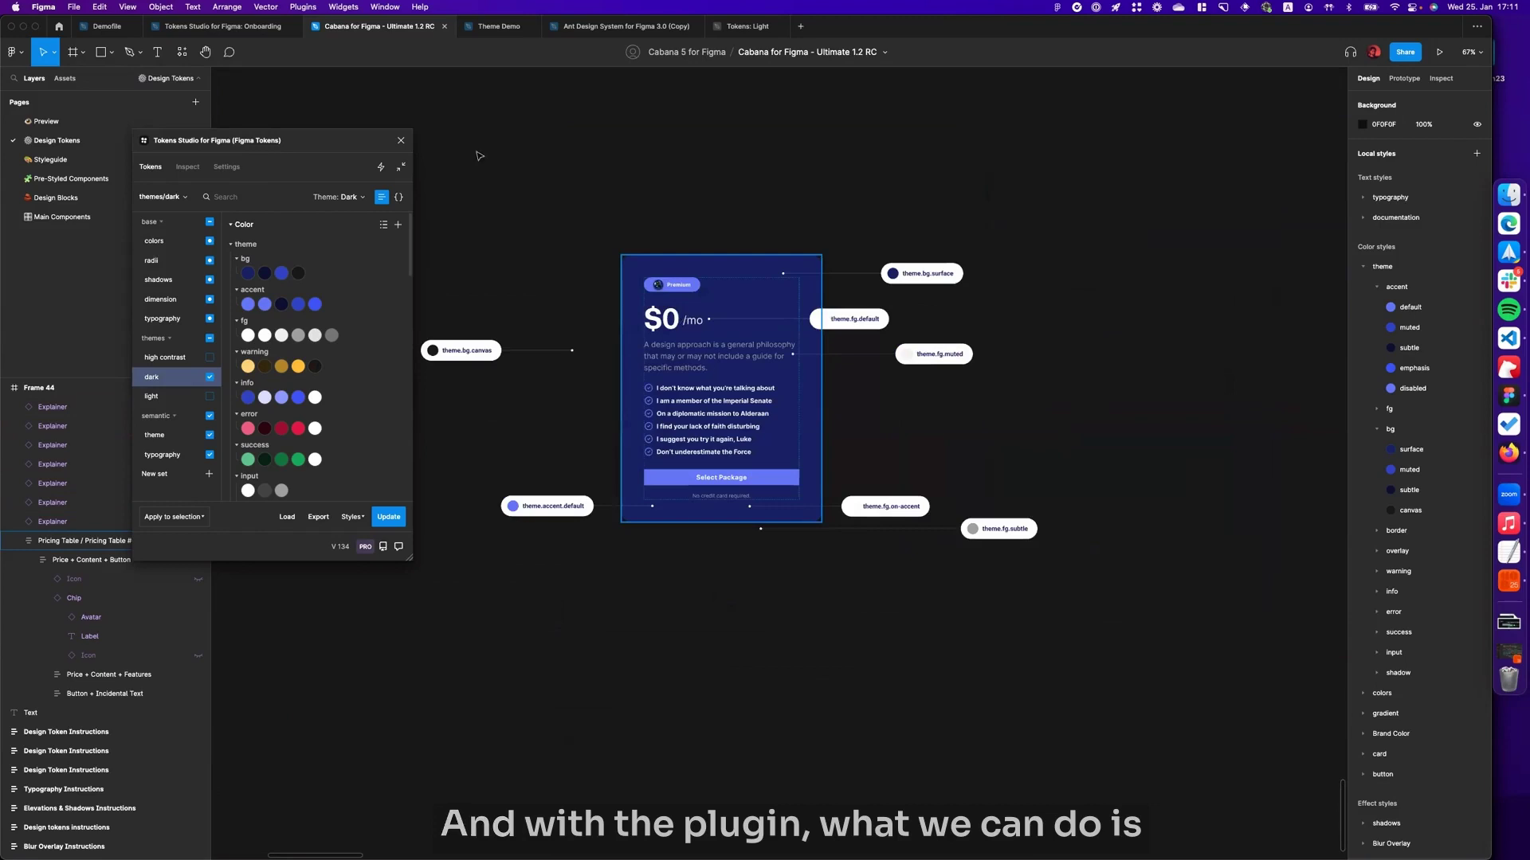
{"action": "scroll", "coordinate": [476, 155], "scroll_direction": "down", "scroll_amount": 3}
{"action": "scroll", "coordinate": [785, 317], "scroll_direction": "left", "scroll_amount": 10}
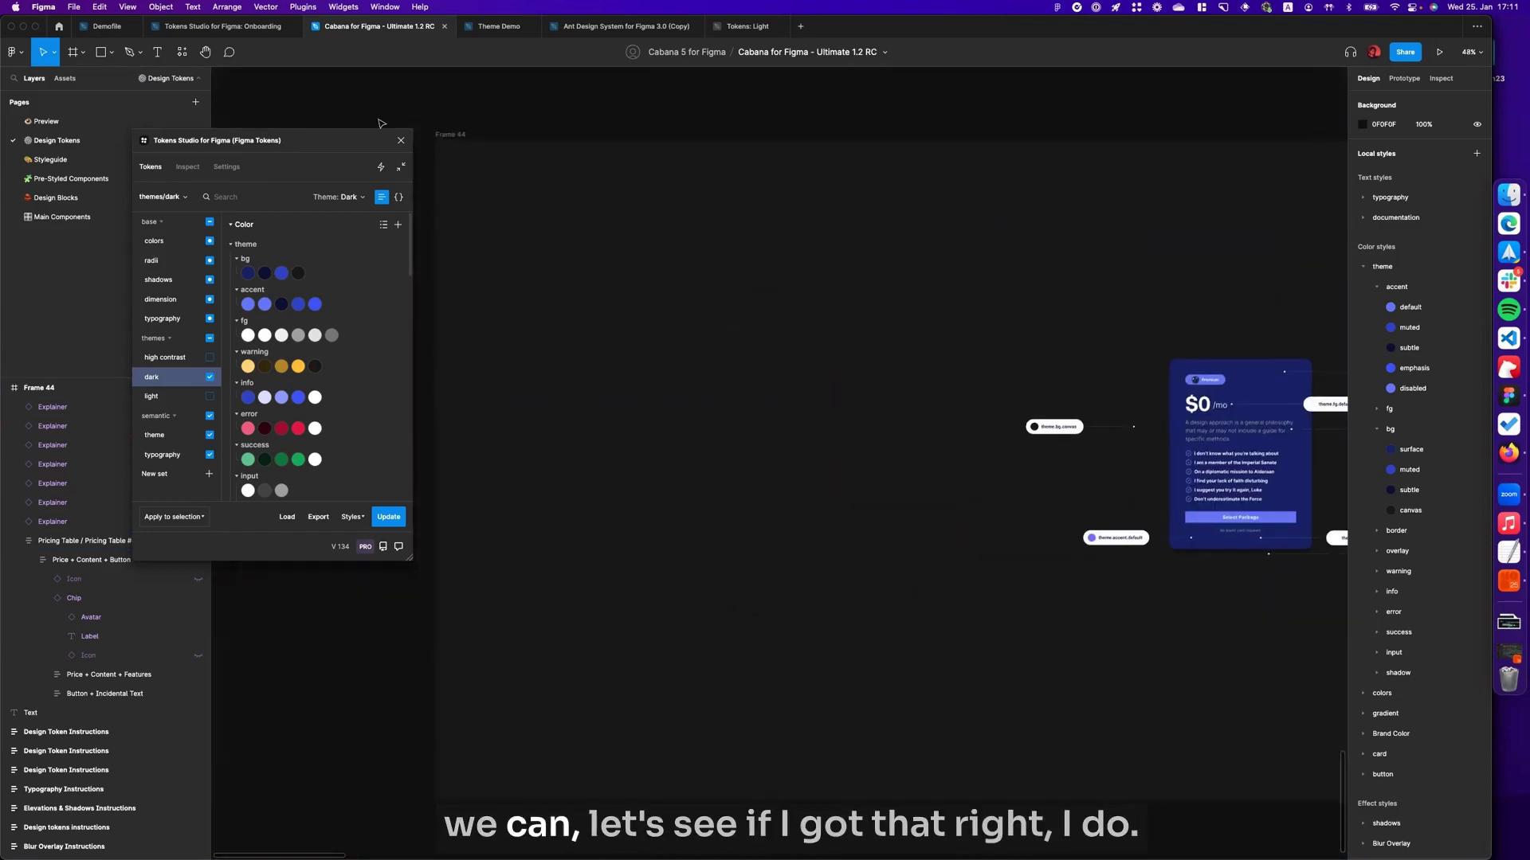
Select Frame 44 and move the Tokens Studio window left, clear of the card's callouts.
{"action": "left_click", "coordinate": [488, 146]}
{"action": "scroll", "coordinate": [686, 250], "scroll_direction": "right", "scroll_amount": 10}
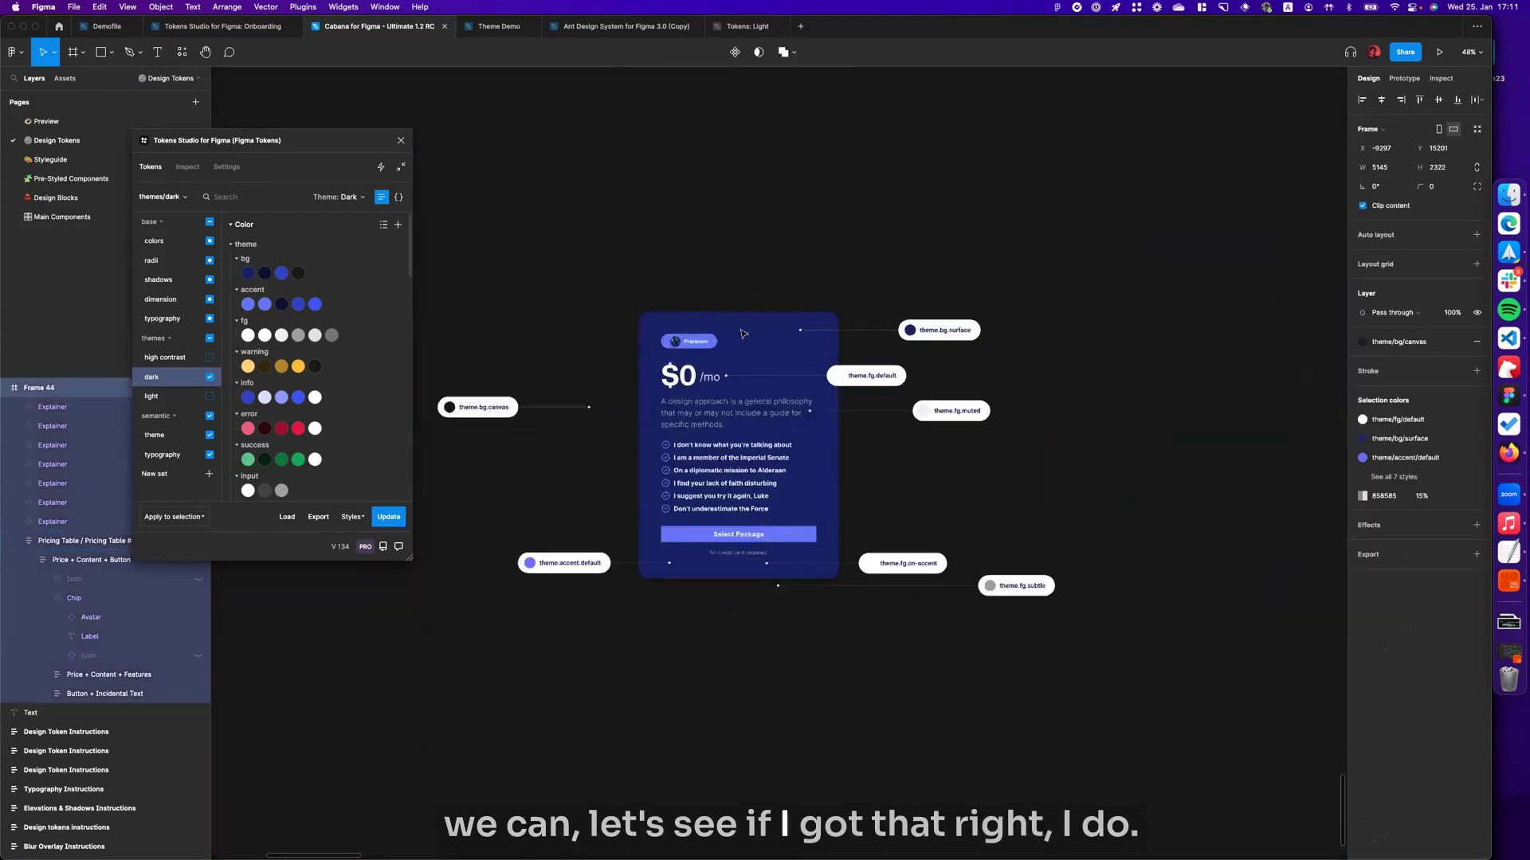
{"action": "scroll", "coordinate": [741, 333], "scroll_direction": "up", "scroll_amount": 5}
{"action": "scroll", "coordinate": [558, 239], "scroll_direction": "down", "scroll_amount": 5}
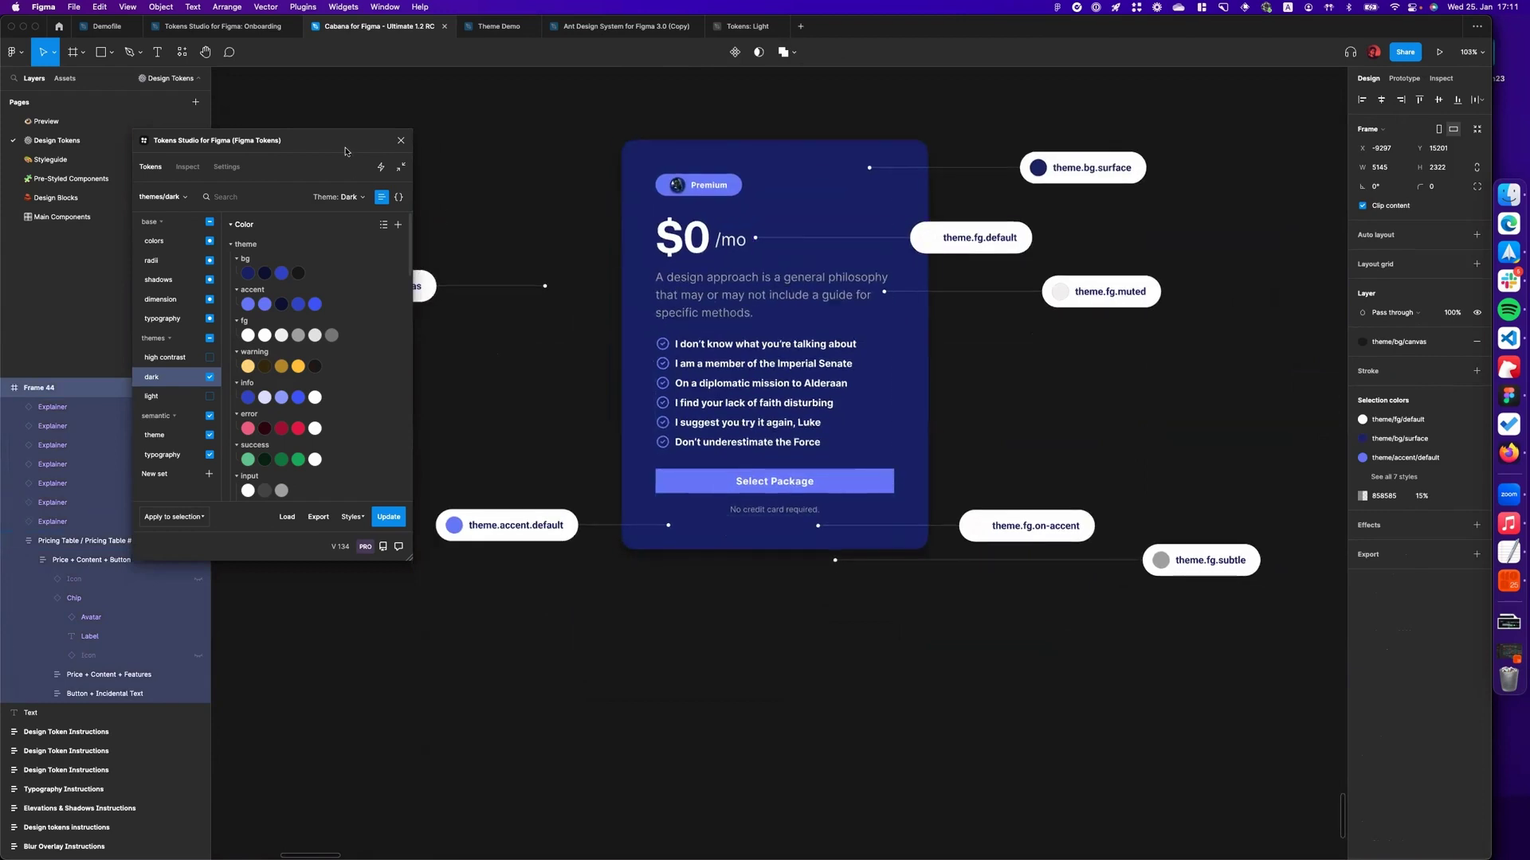
{"action": "left_click_drag", "start_coordinate": [345, 151], "coordinate": [237, 164]}
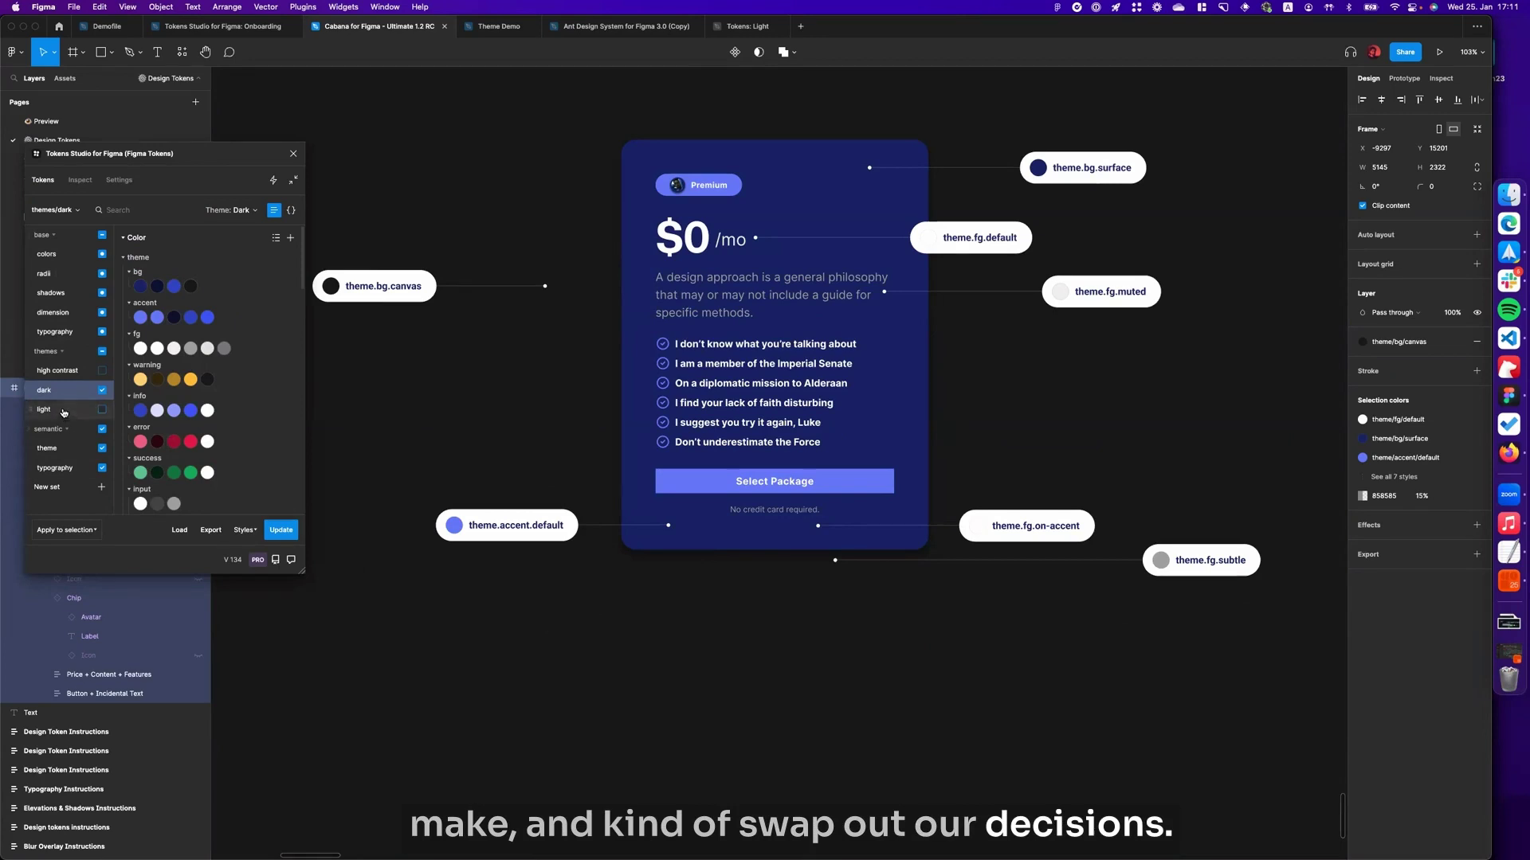
Compare the light and dark token sets, leaving themes/dark active.
{"action": "left_click", "coordinate": [55, 410]}
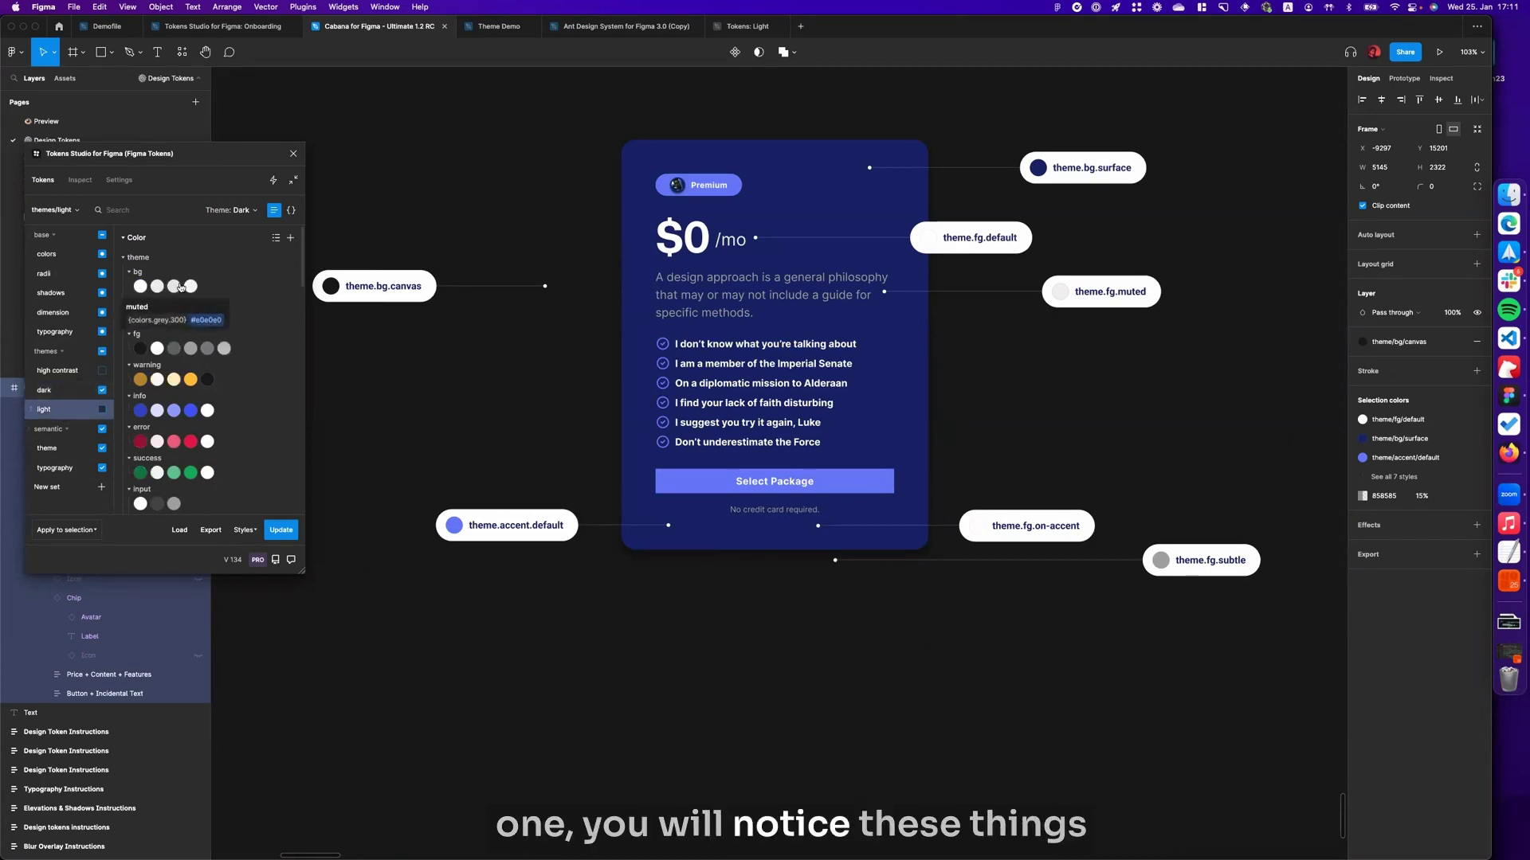
{"action": "left_click", "coordinate": [63, 390]}
{"action": "left_click", "coordinate": [56, 410]}
{"action": "left_click", "coordinate": [64, 391]}
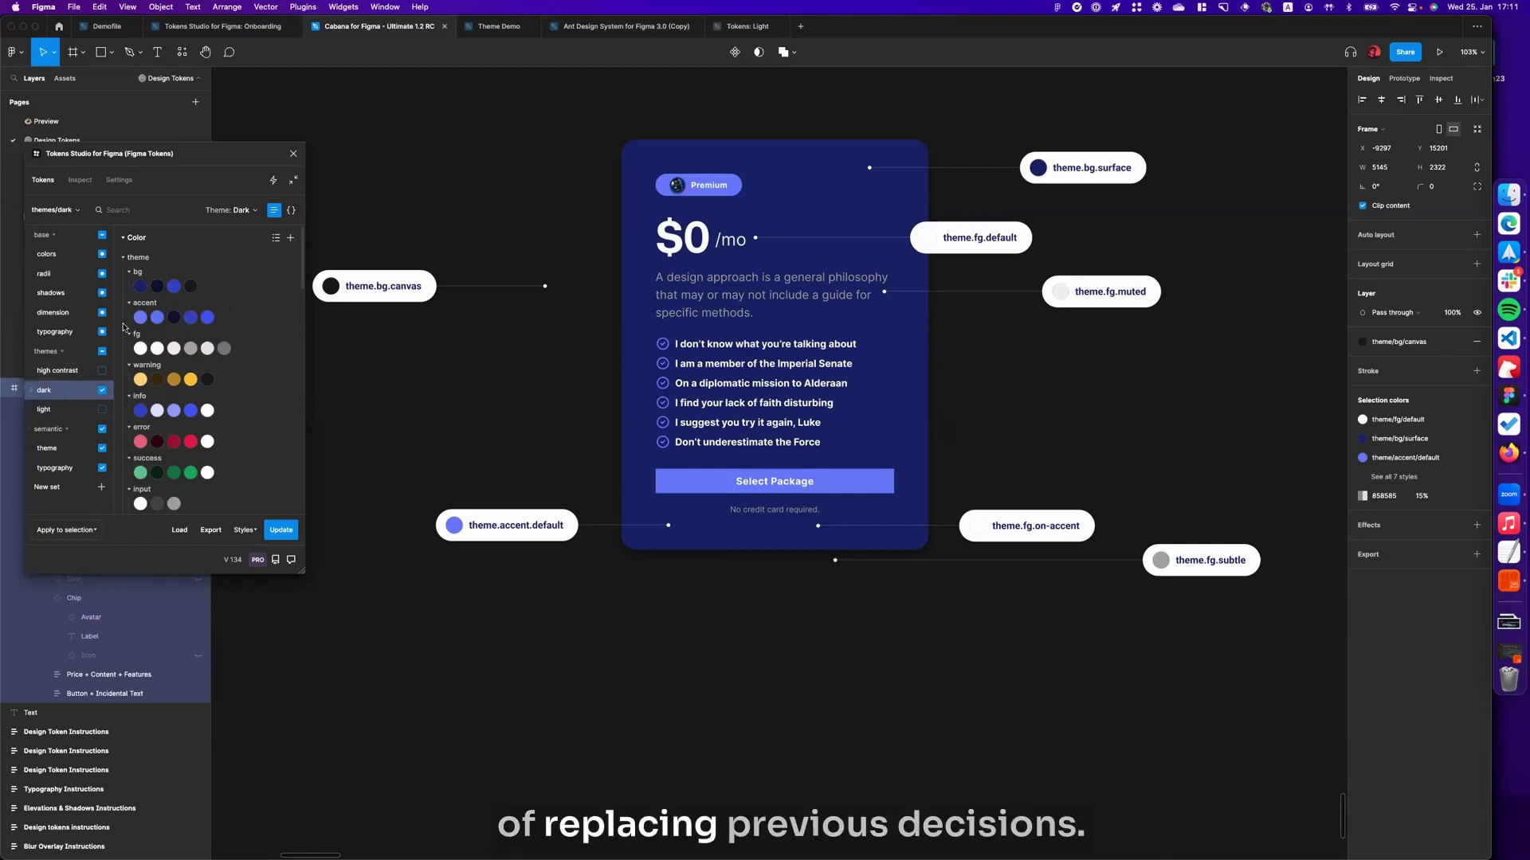
Switch the Tokens Studio theme to Light, then to High Contrast.
{"action": "mouse_move", "coordinate": [140, 289]}
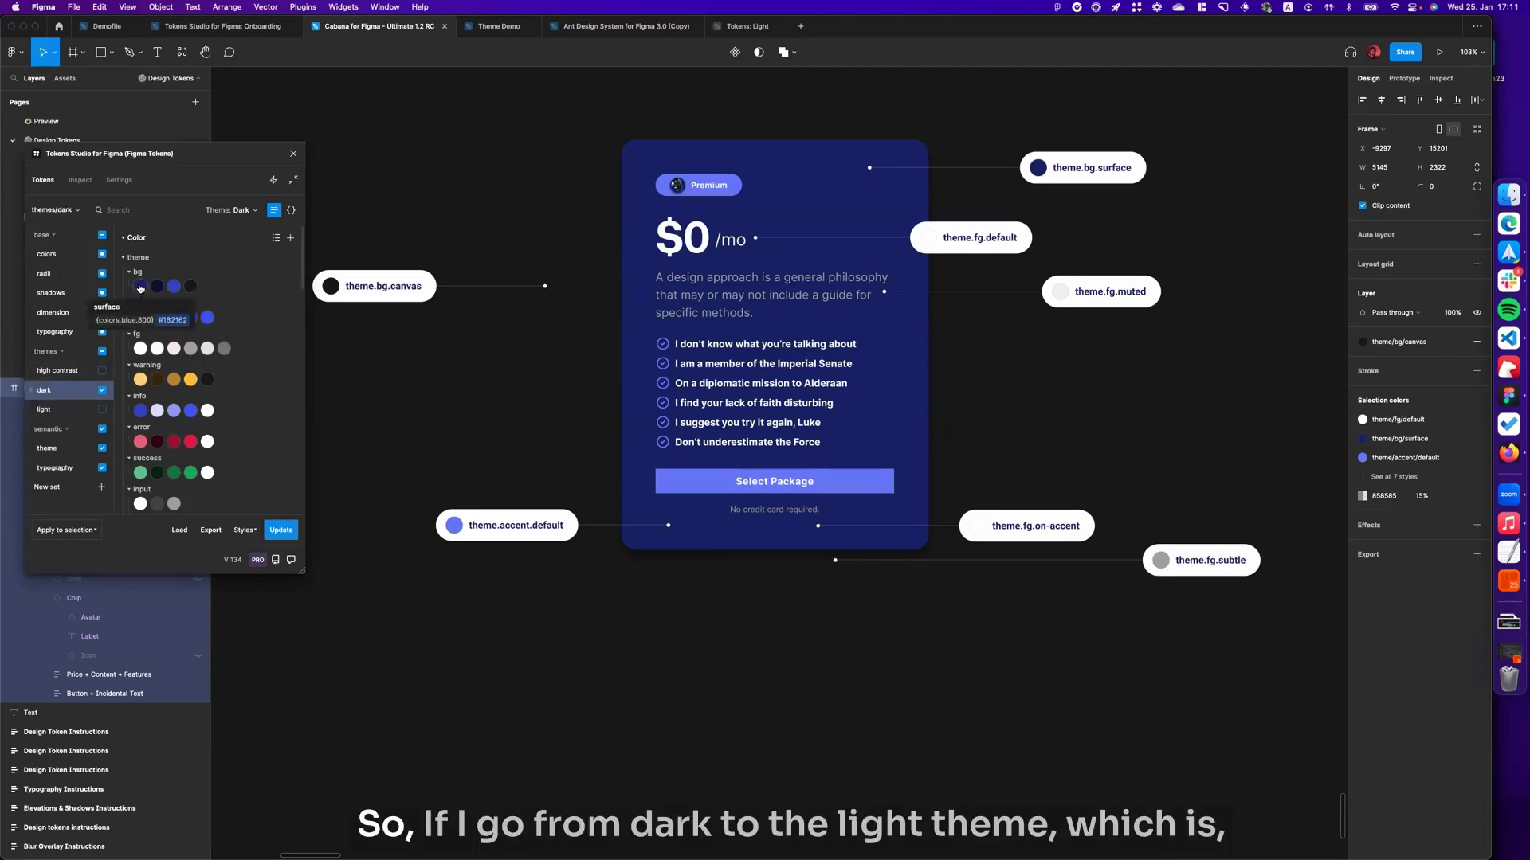
{"action": "left_click", "coordinate": [230, 211]}
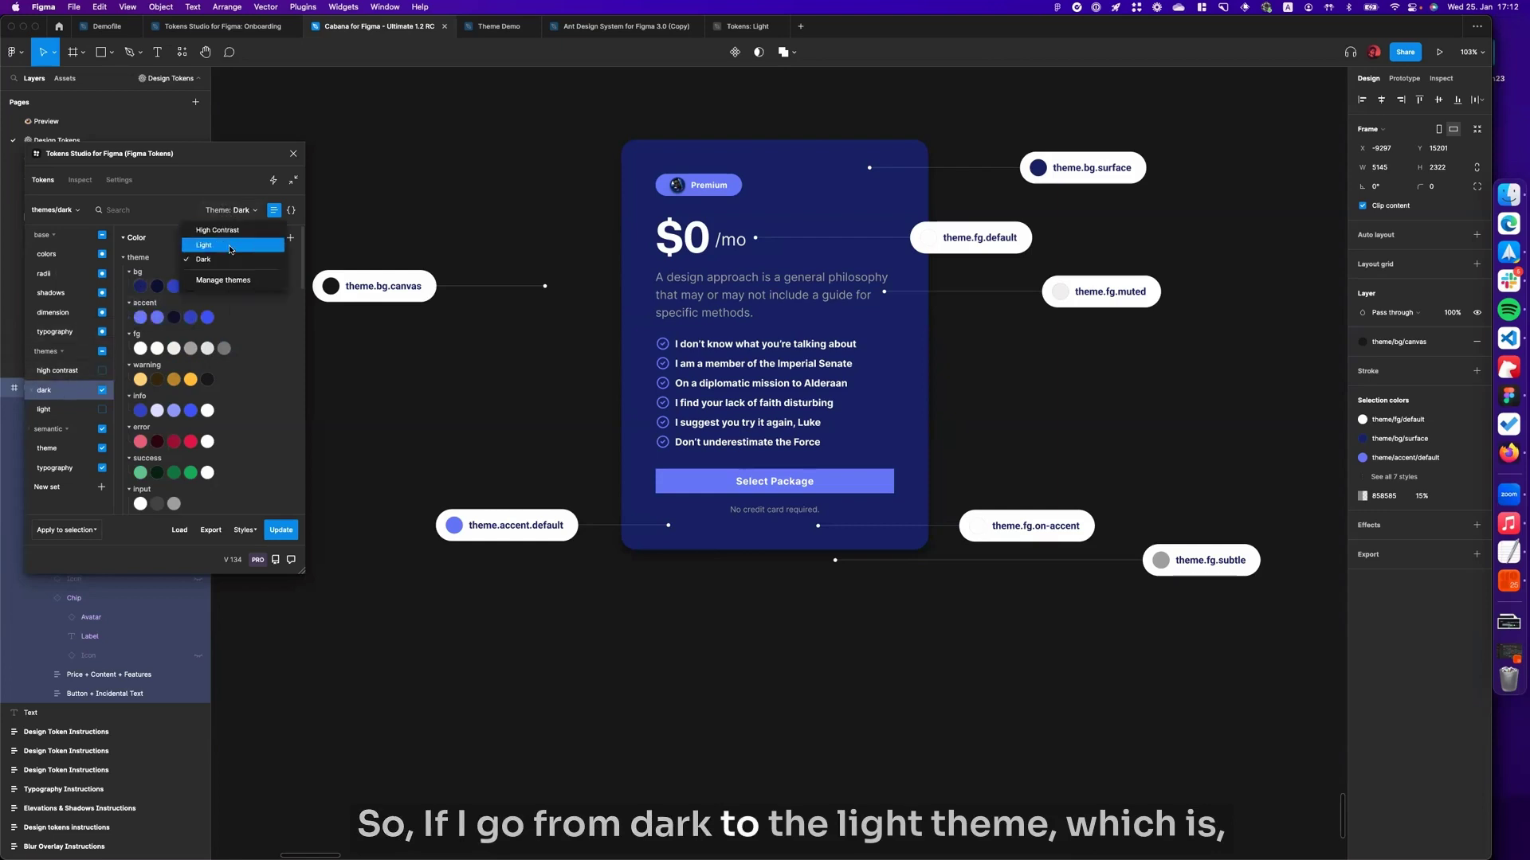
{"action": "left_click", "coordinate": [231, 247]}
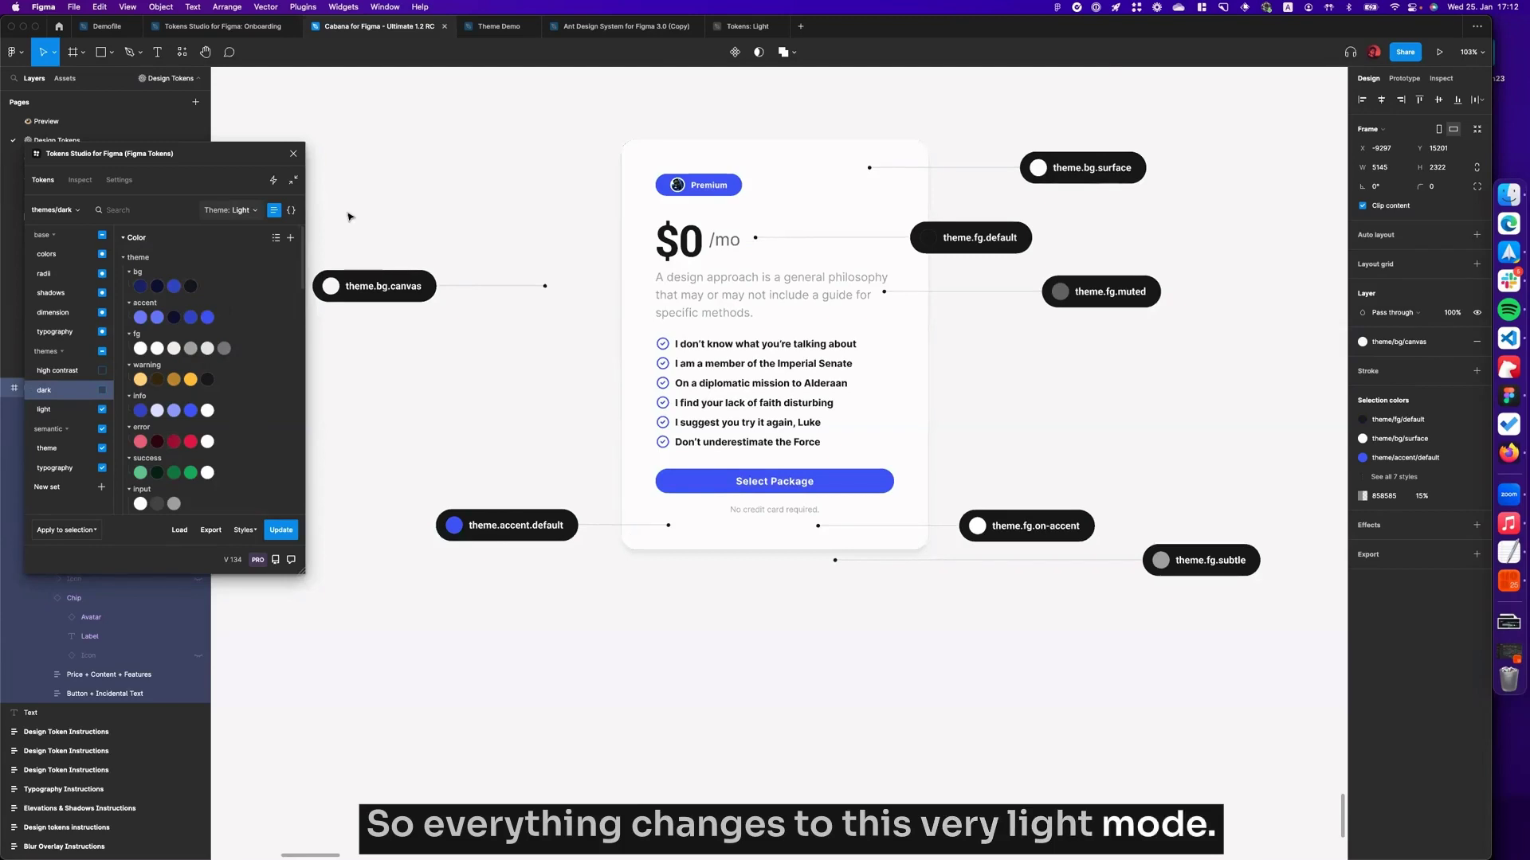
{"action": "left_click", "coordinate": [228, 212]}
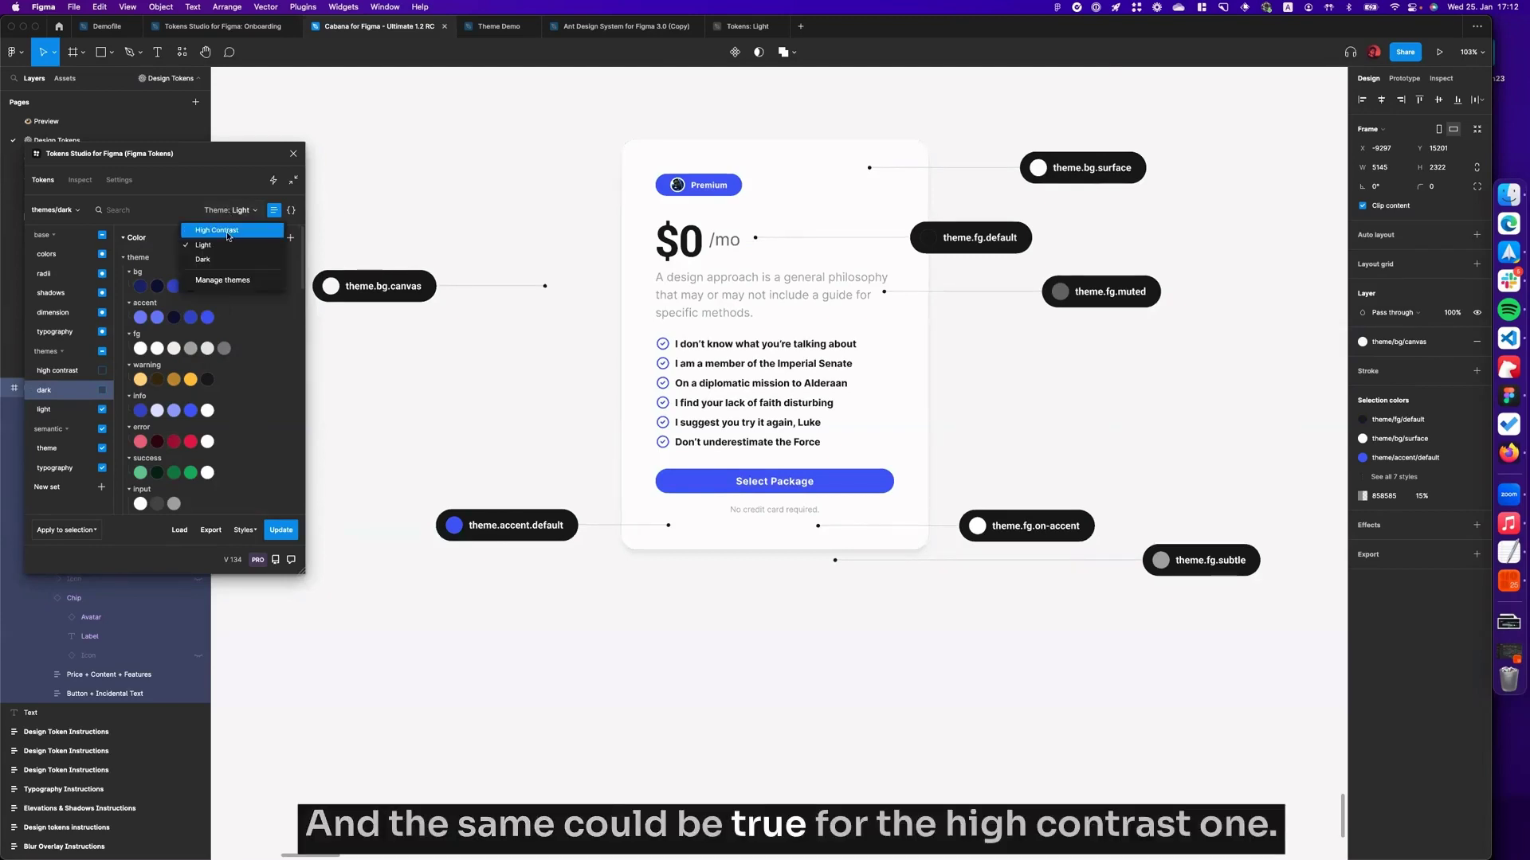
{"action": "left_click", "coordinate": [228, 232]}
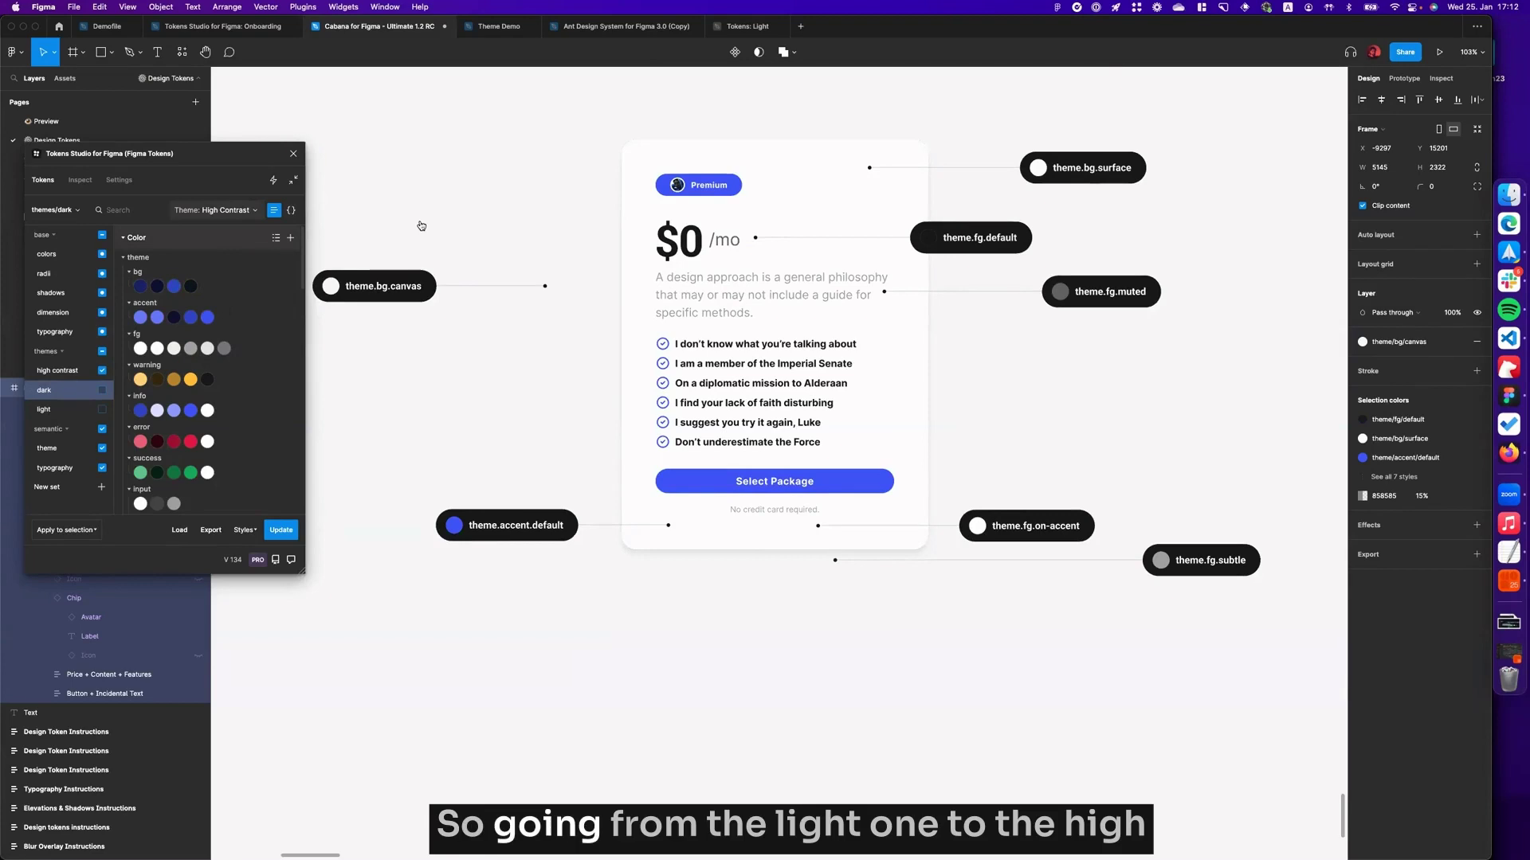